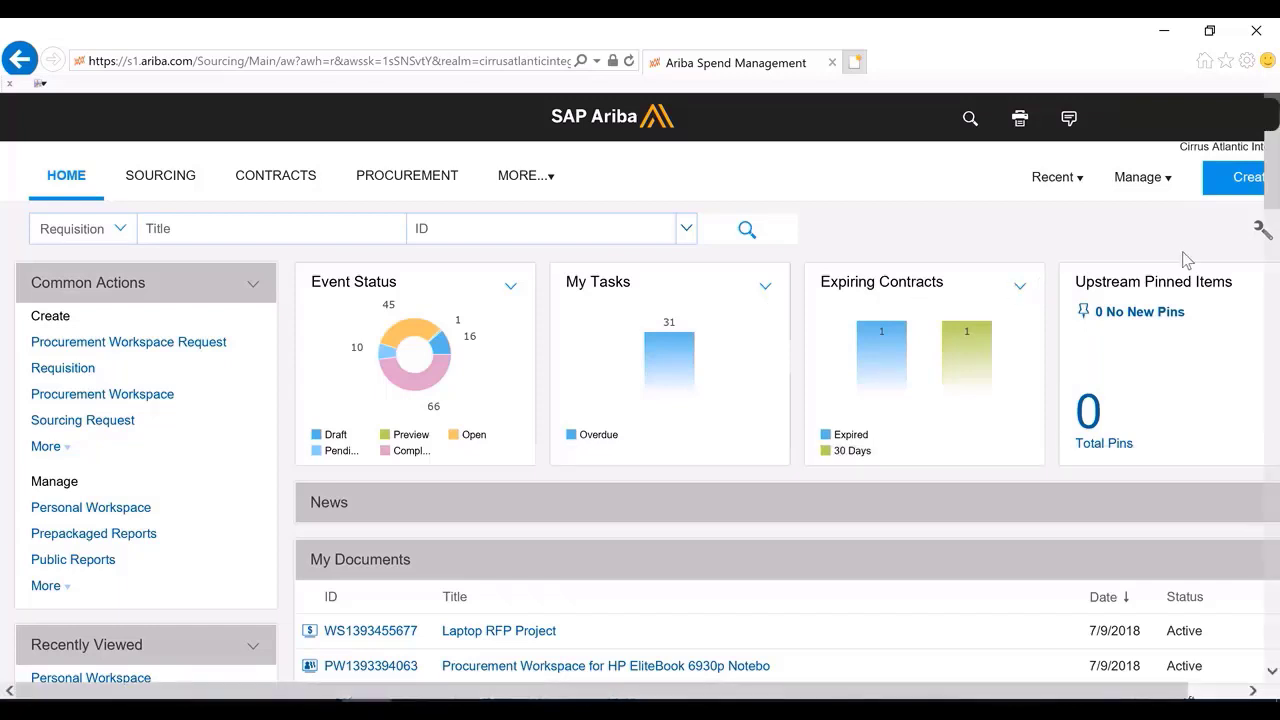
# Open the Prepackaged Reports list and browse its report categories before returning to the home page
pyautogui.click(1222, 188)
pyautogui.click(1138, 183)
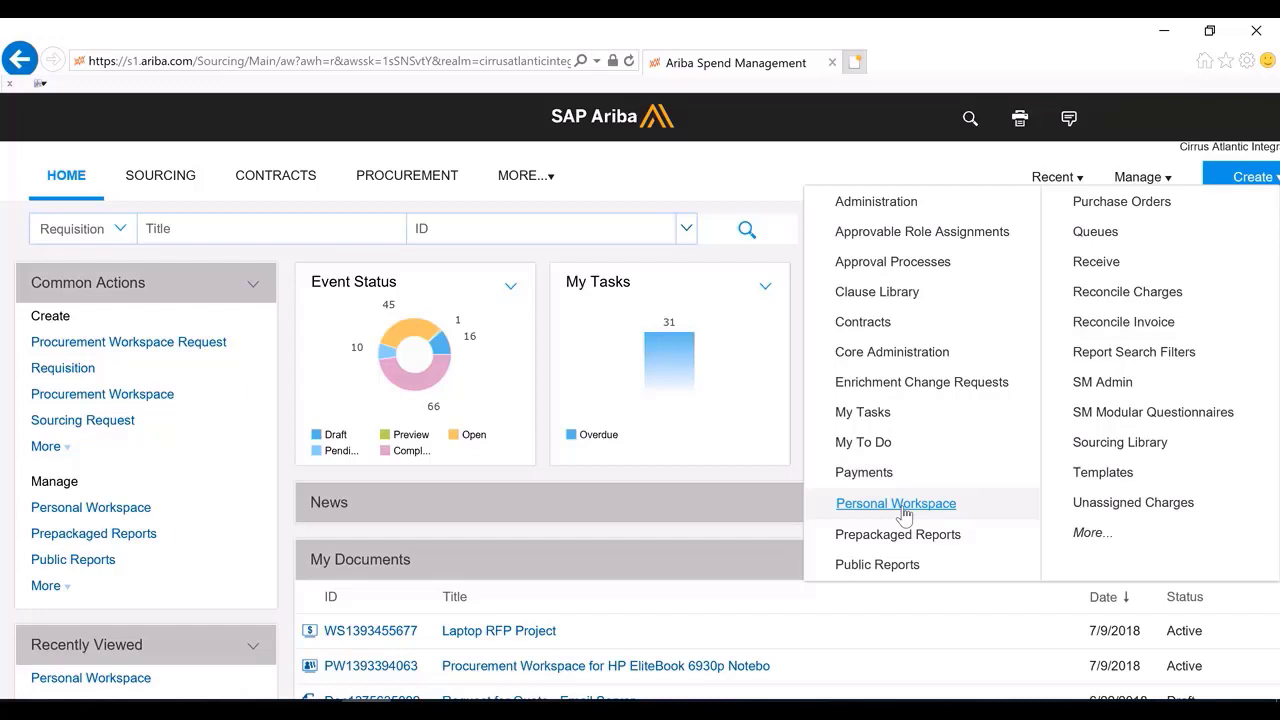
pyautogui.click(908, 535)
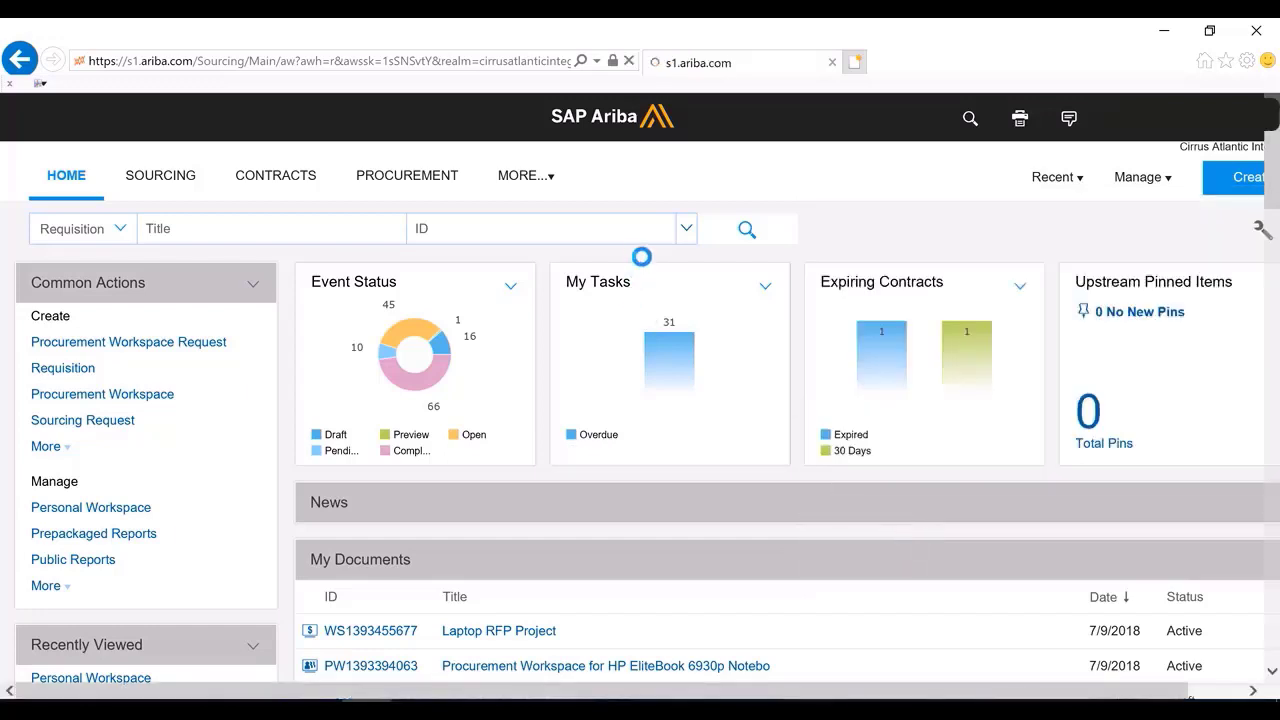
pyautogui.scroll(-1, 272, 357)
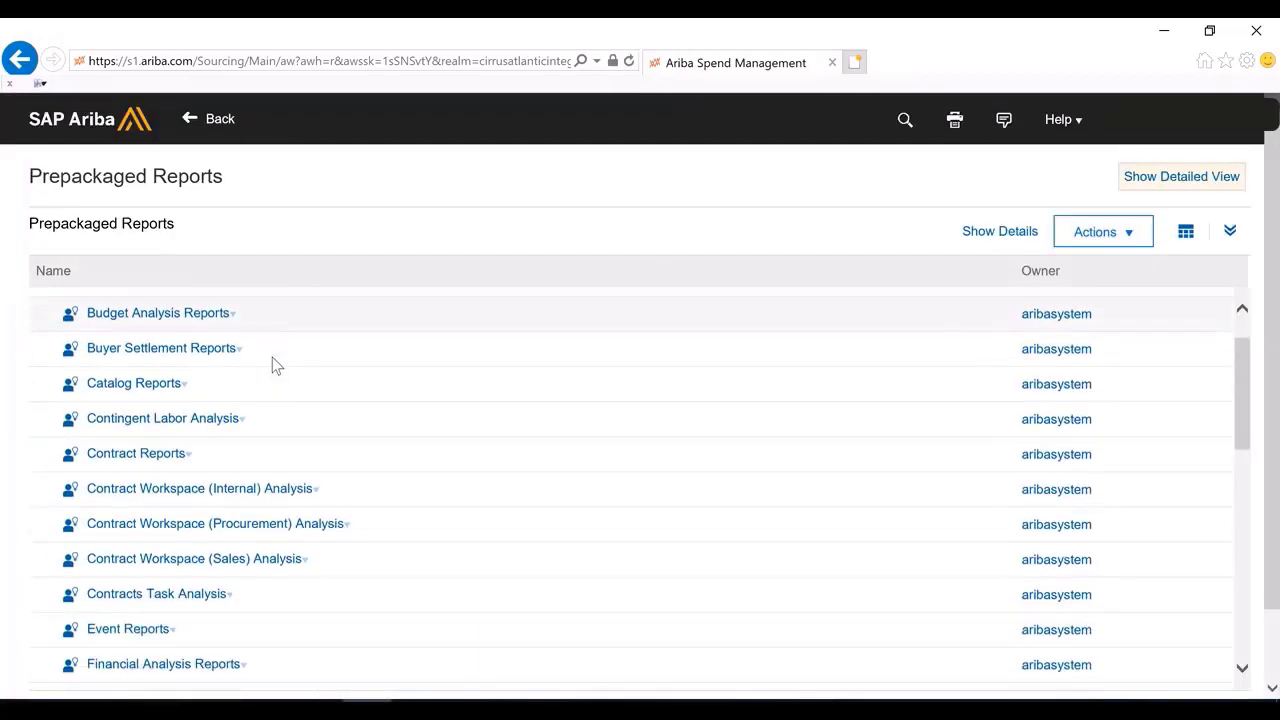
pyautogui.scroll(-1, 291, 371)
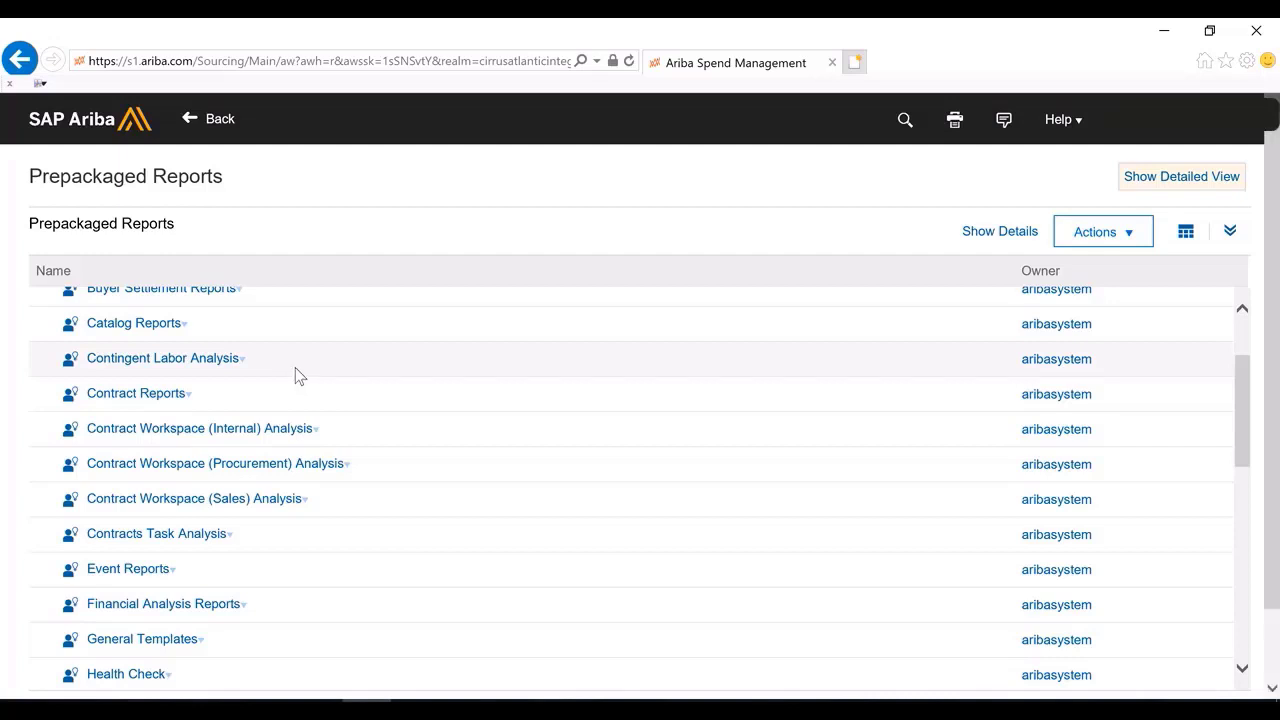
pyautogui.scroll(-6, 298, 375)
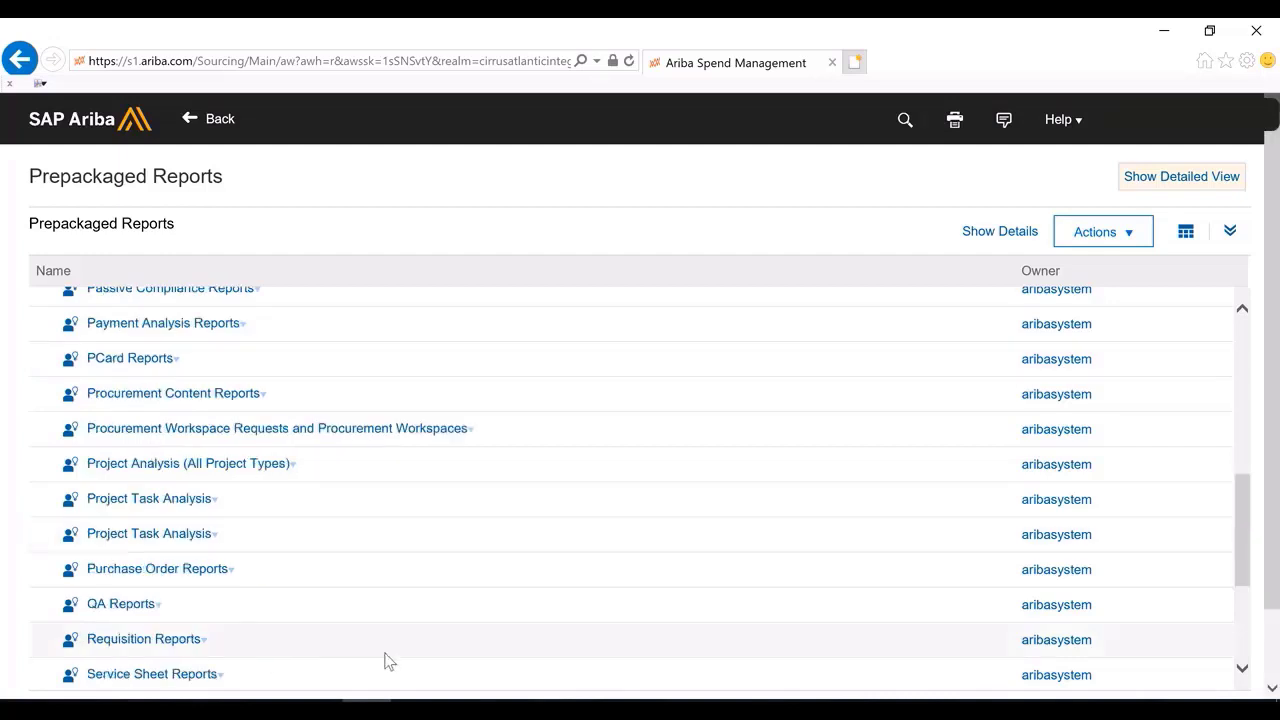
pyautogui.click(219, 122)
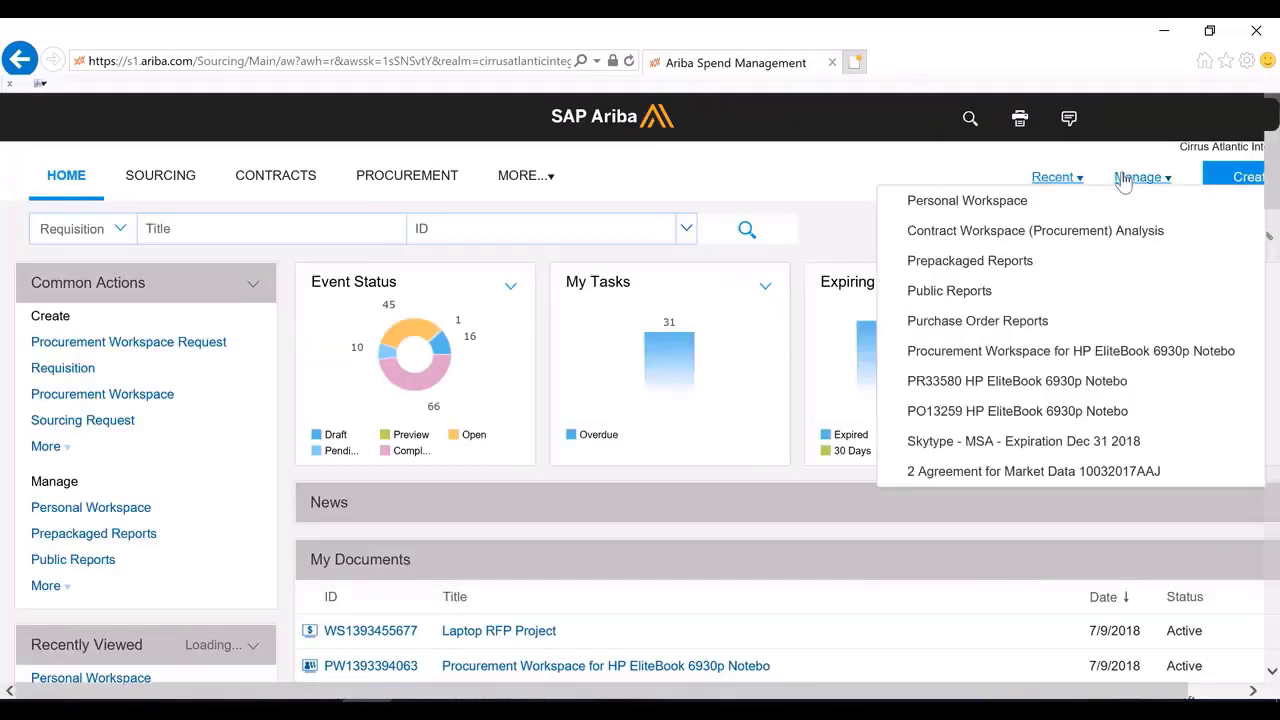
# Open the Commodity Spend Analysis report from the Personal Workspace
pyautogui.moveTo(1125, 180)
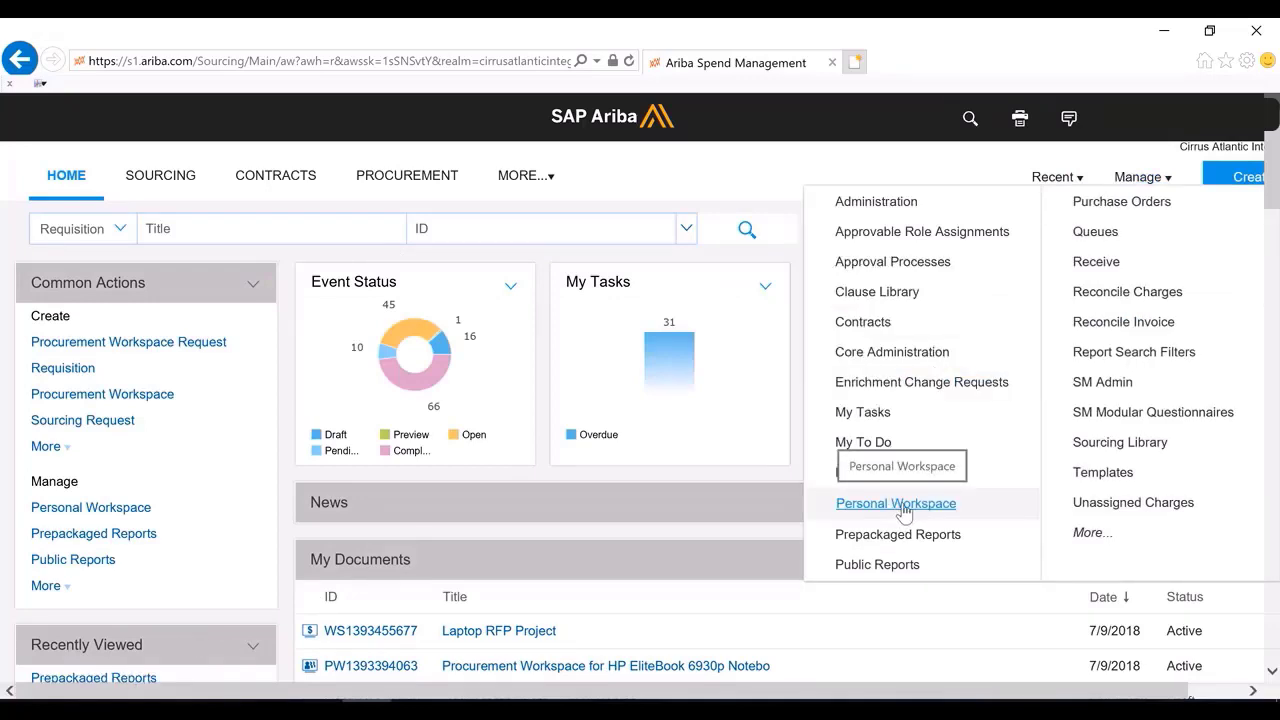
pyautogui.click(900, 506)
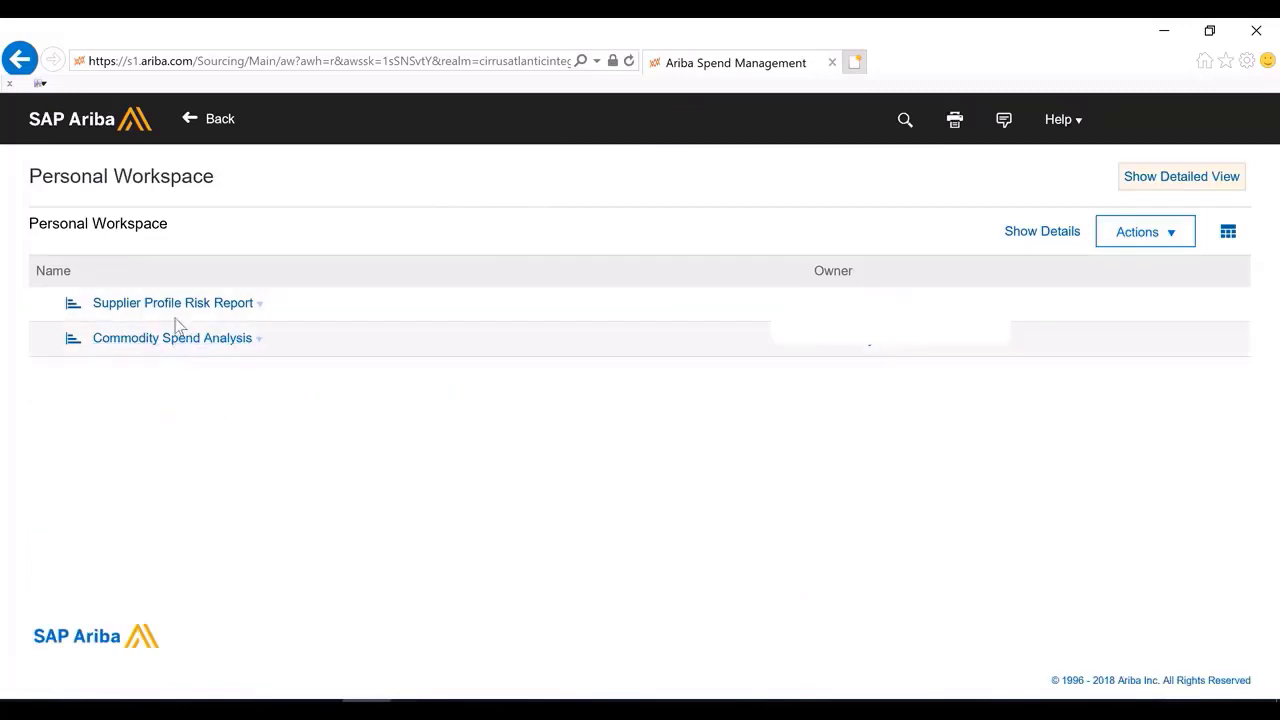
pyautogui.click(186, 350)
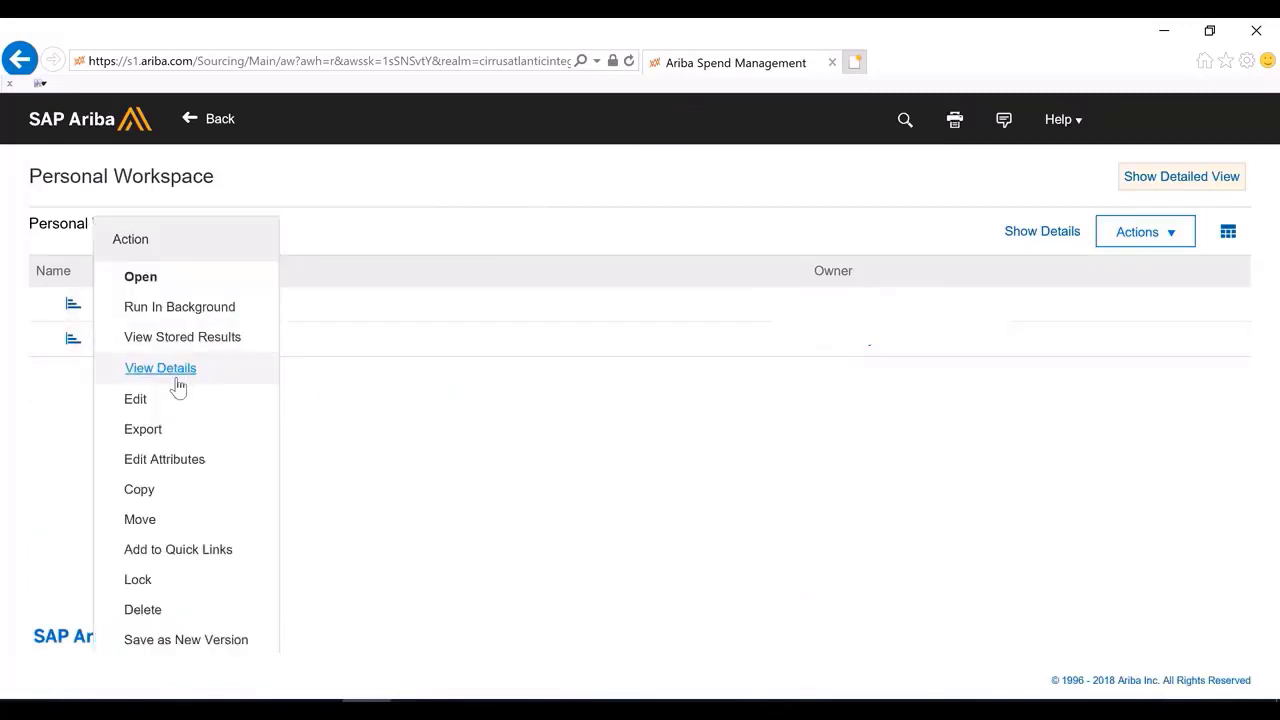
pyautogui.click(163, 278)
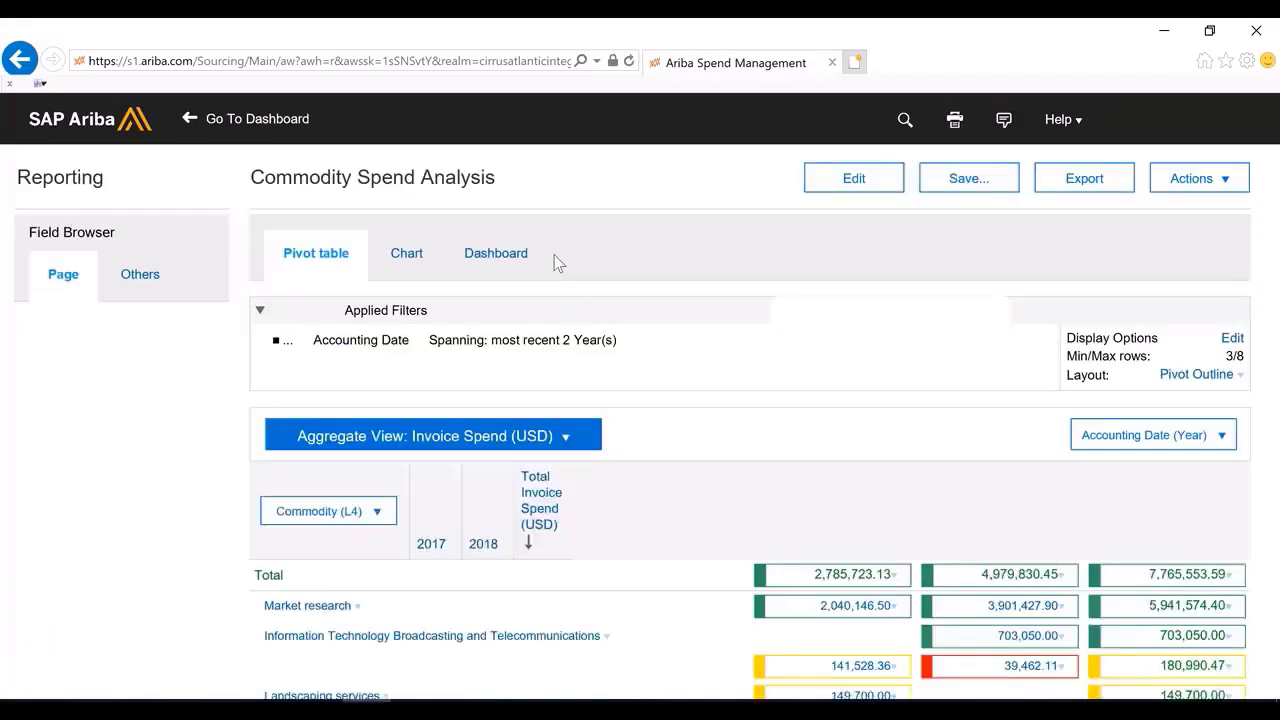
# Switch the report to its chart view and set the column chart's visual to 3D
pyautogui.scroll(-1, 677, 354)
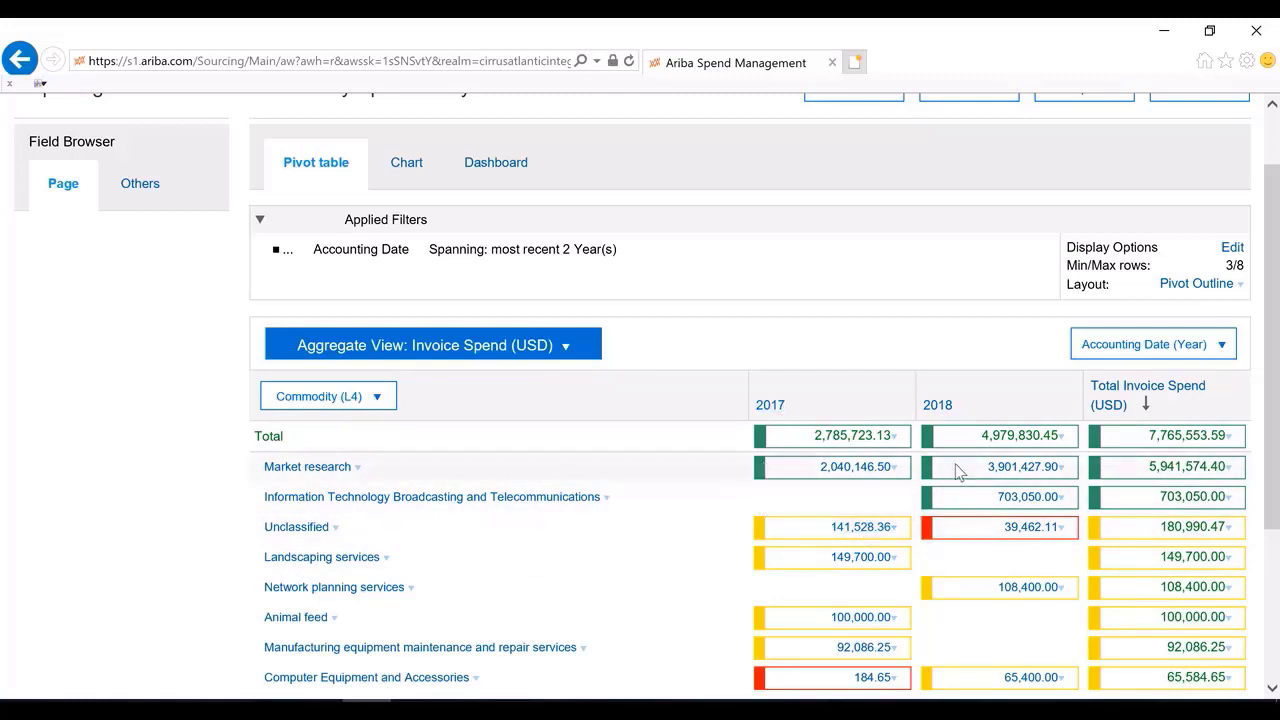
pyautogui.scroll(1, 958, 470)
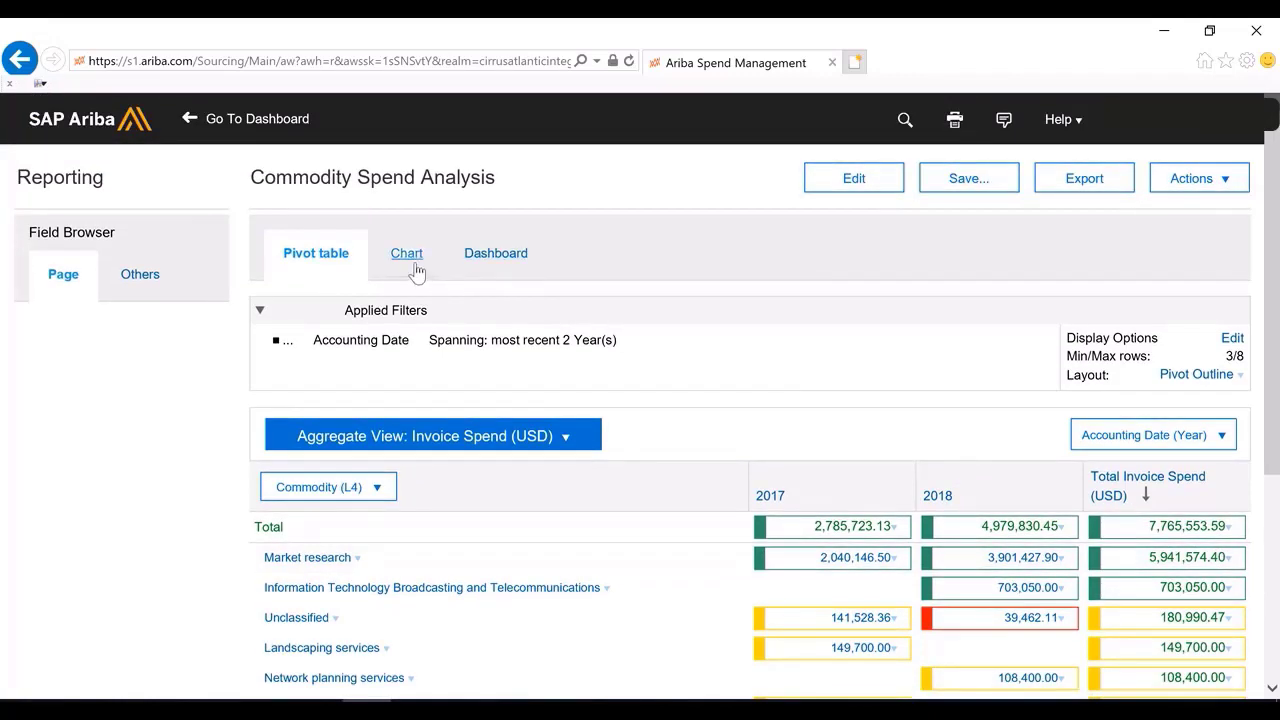
pyautogui.click(406, 256)
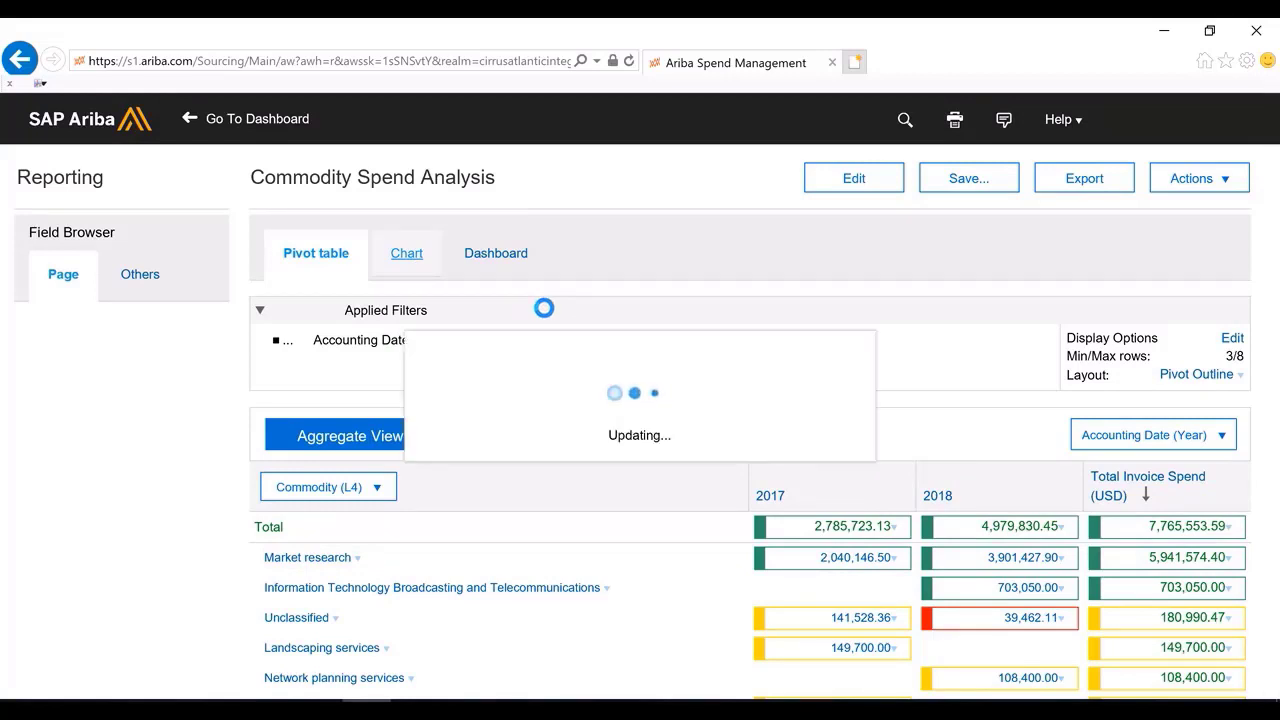
pyautogui.scroll(-3, 540, 385)
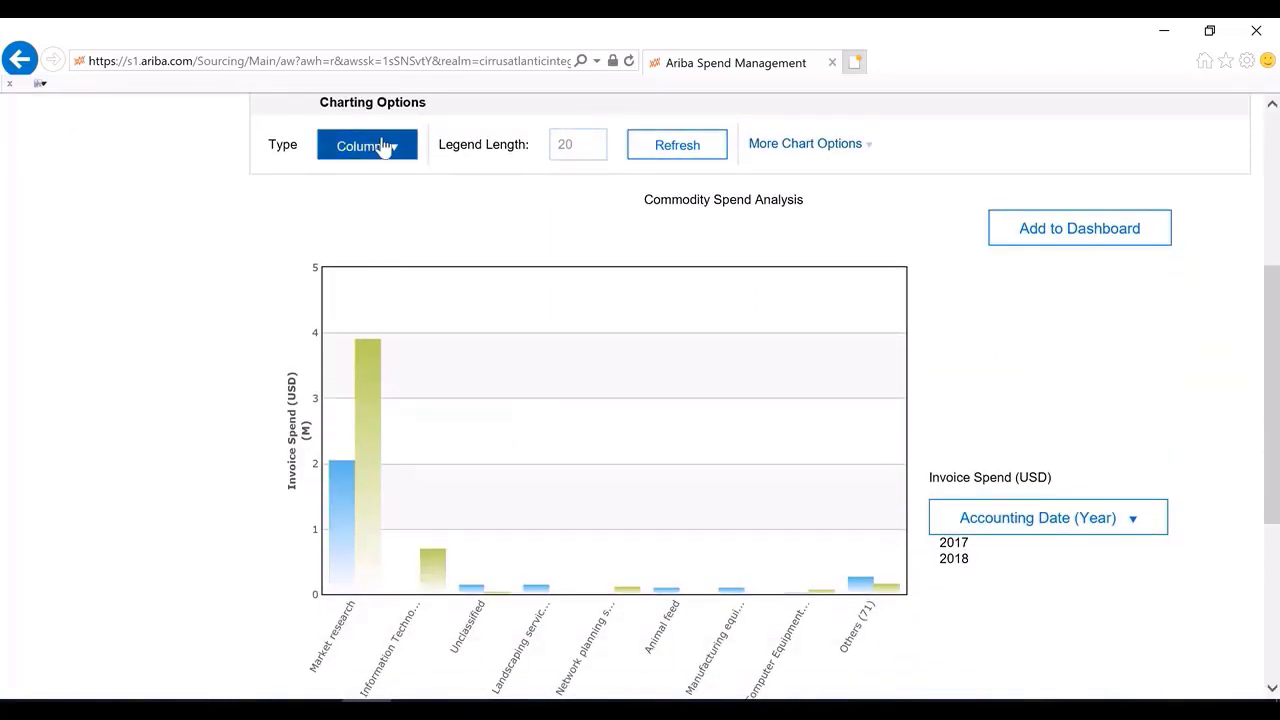
pyautogui.click(385, 148)
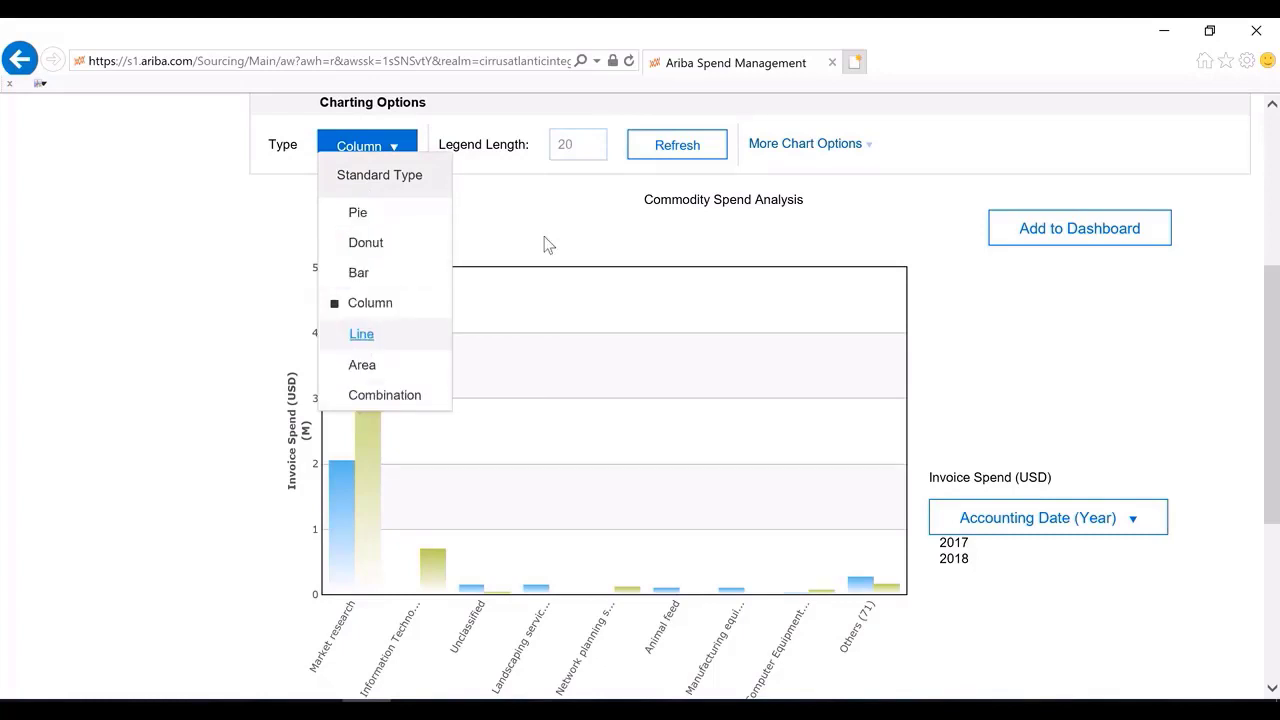
pyautogui.click(838, 148)
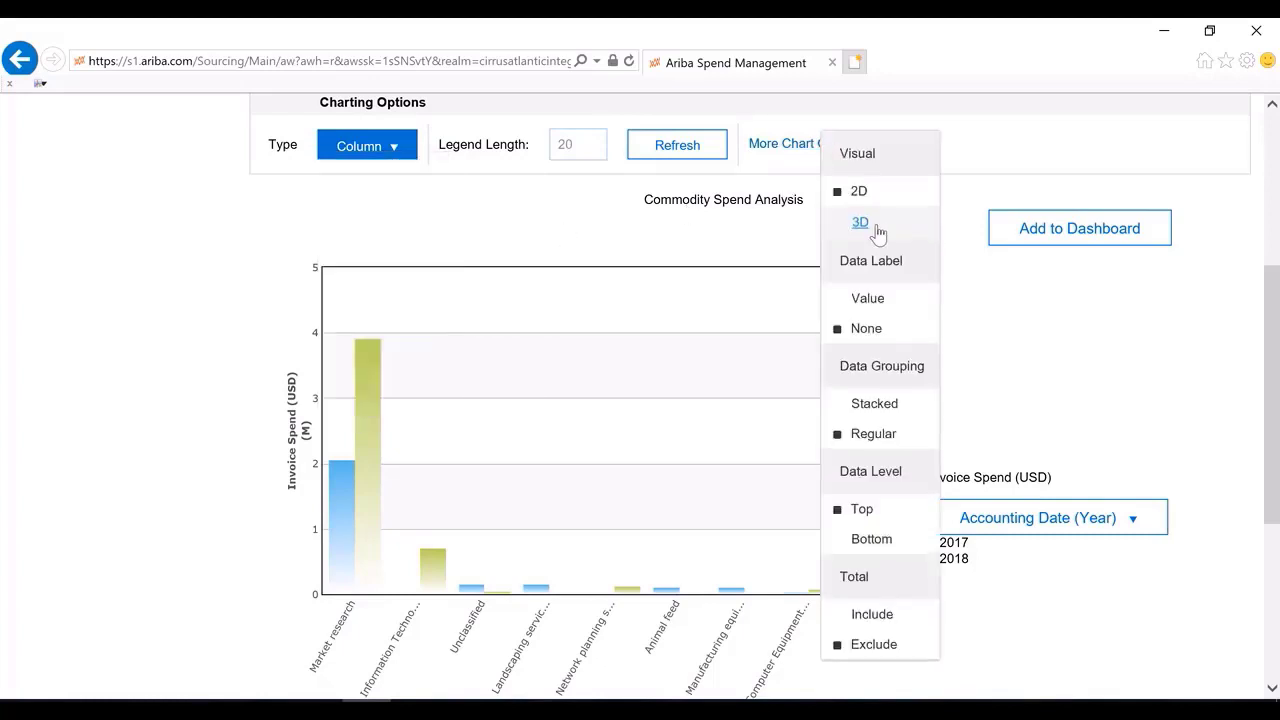
pyautogui.click(862, 223)
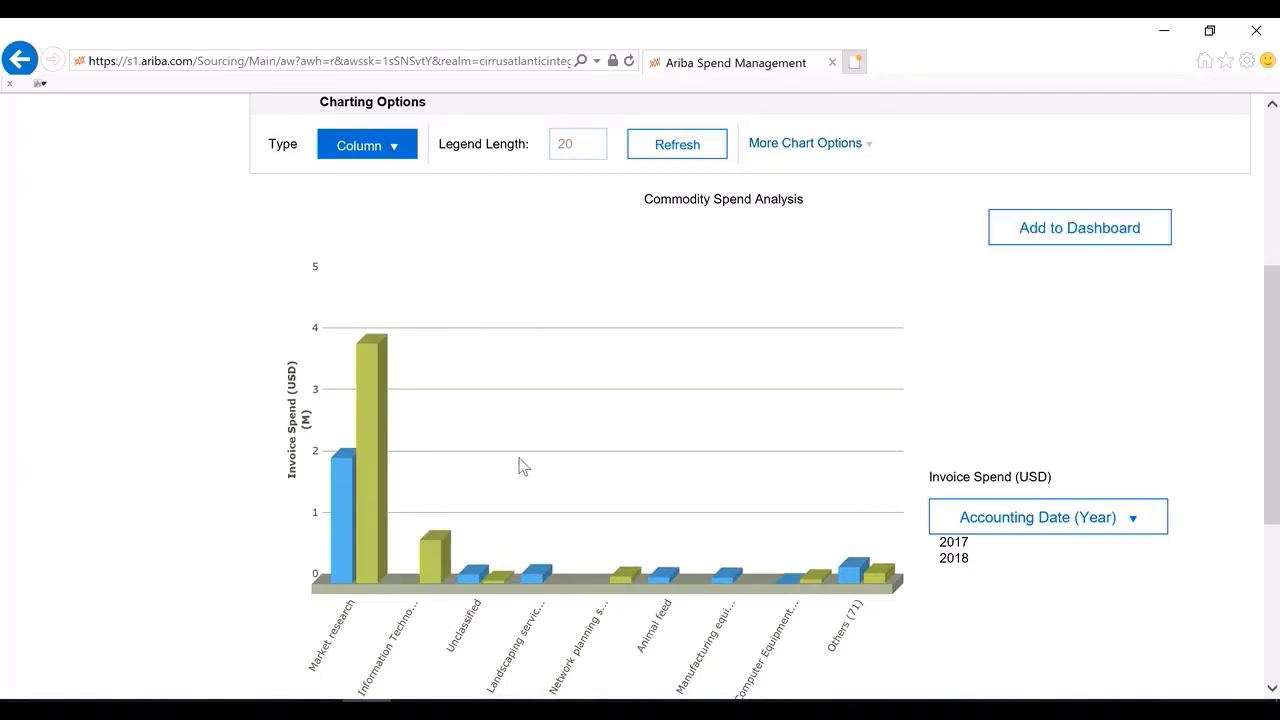
# Return the report to its pivot table view
pyautogui.scroll(3, 520, 465)
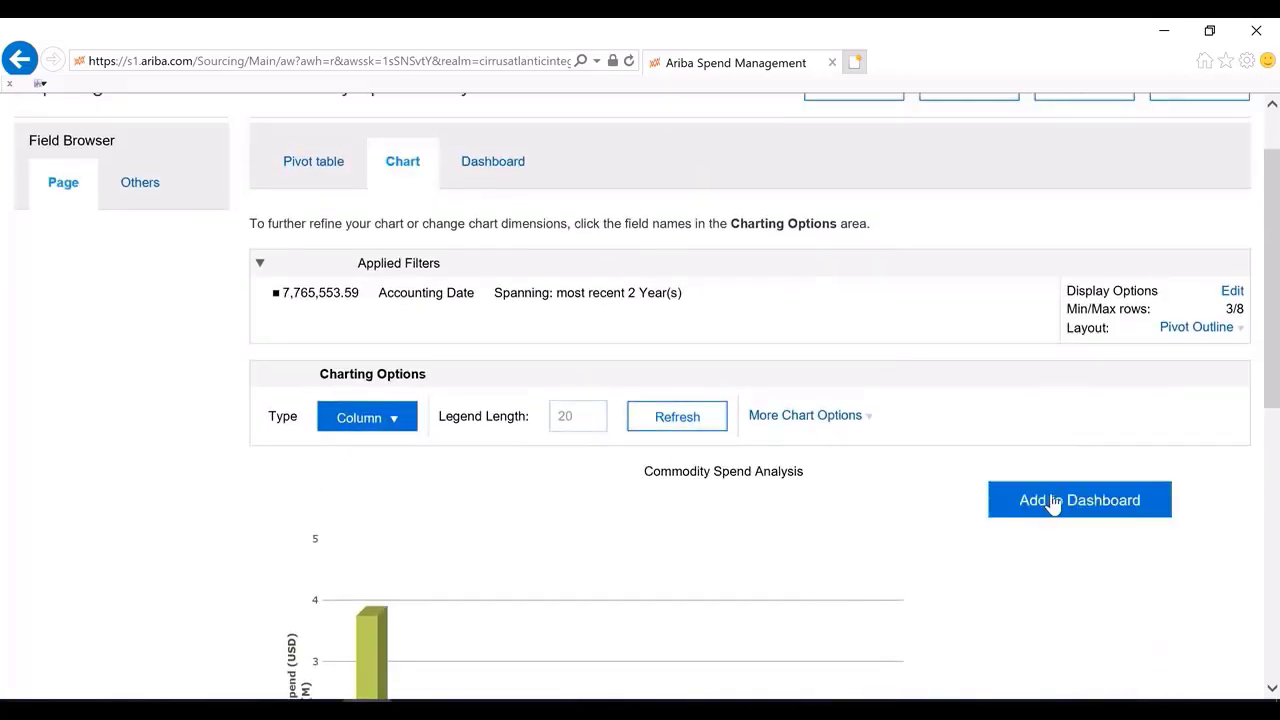
pyautogui.scroll(-4, 660, 532)
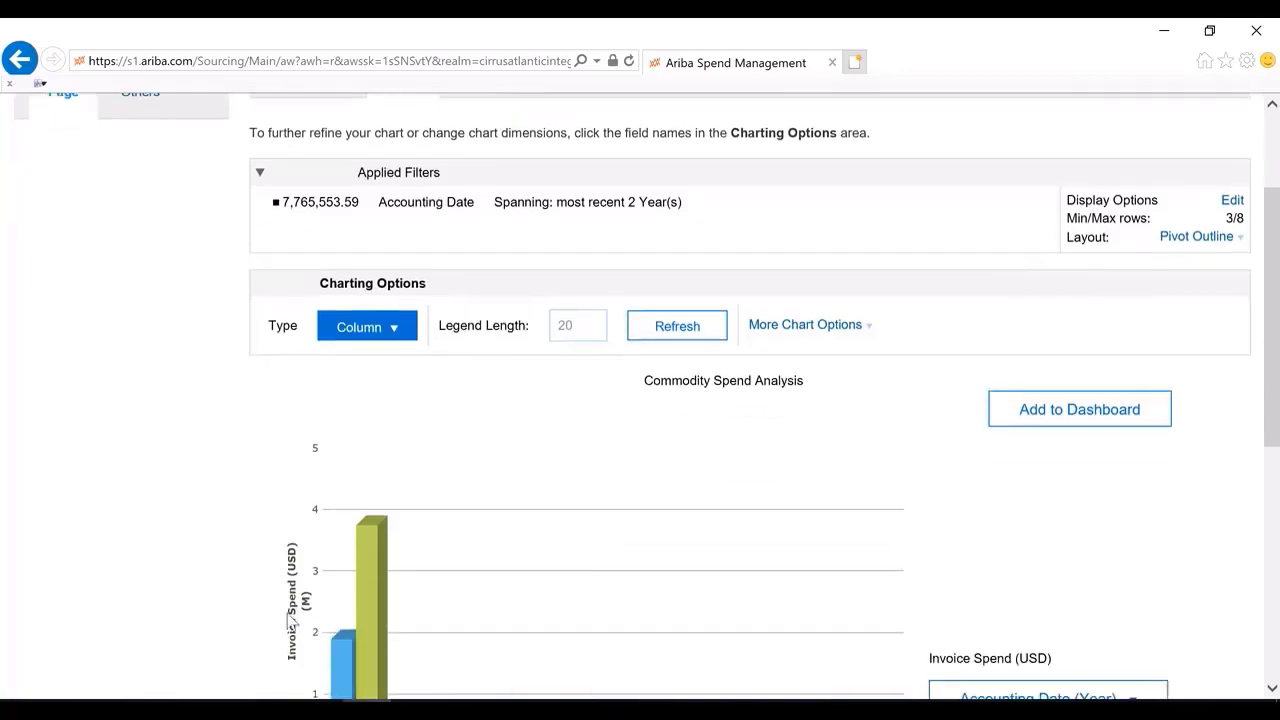
pyautogui.scroll(5, 440, 540)
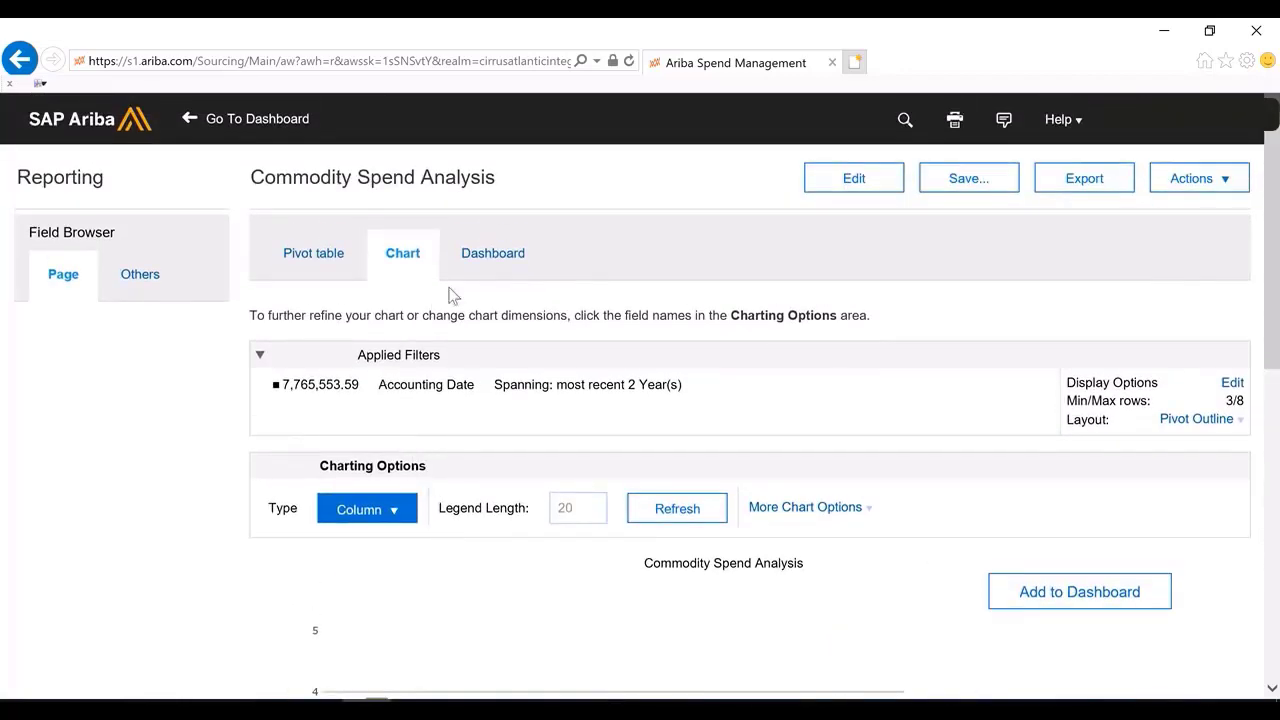
pyautogui.click(336, 257)
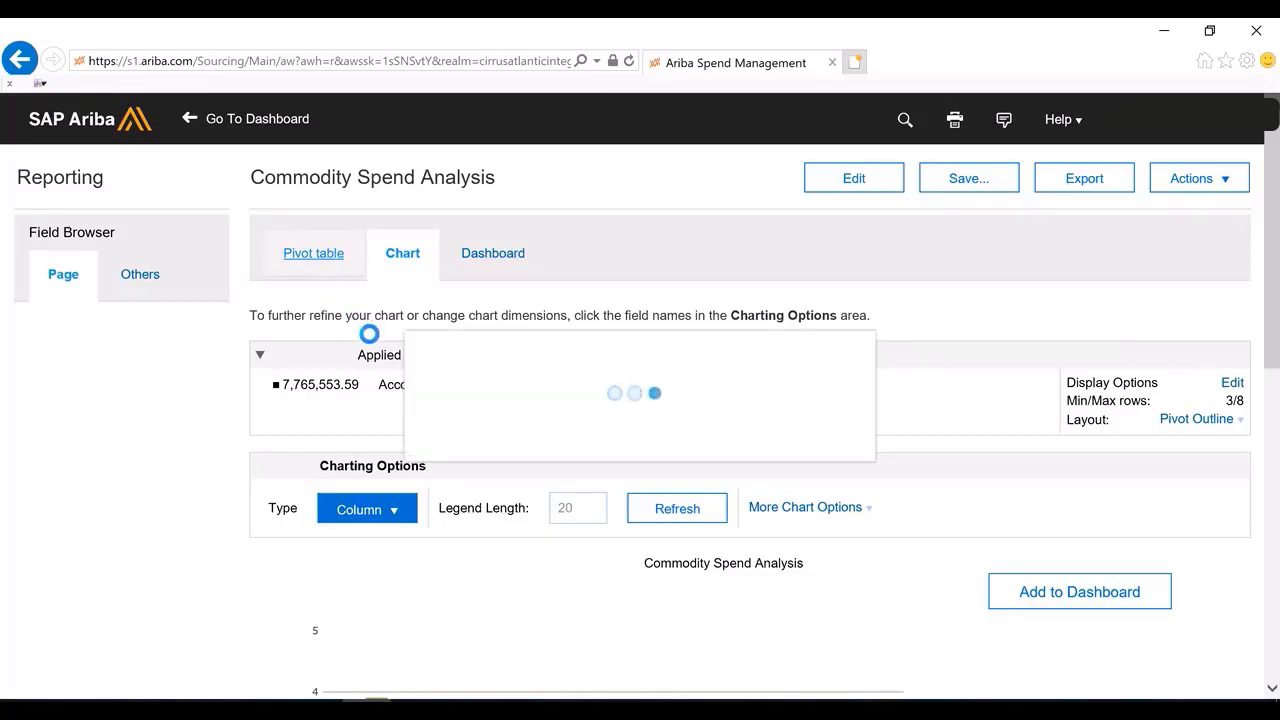
pyautogui.scroll(-3, 777, 380)
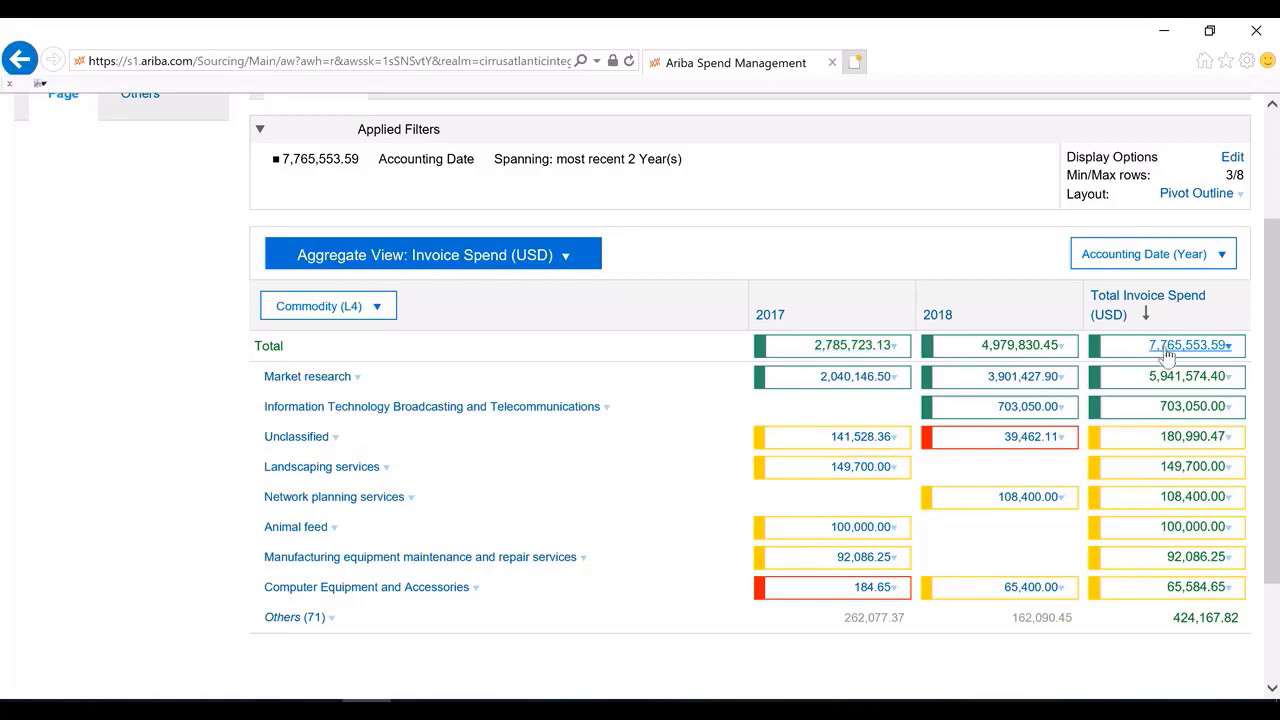
pyautogui.scroll(2, 1140, 586)
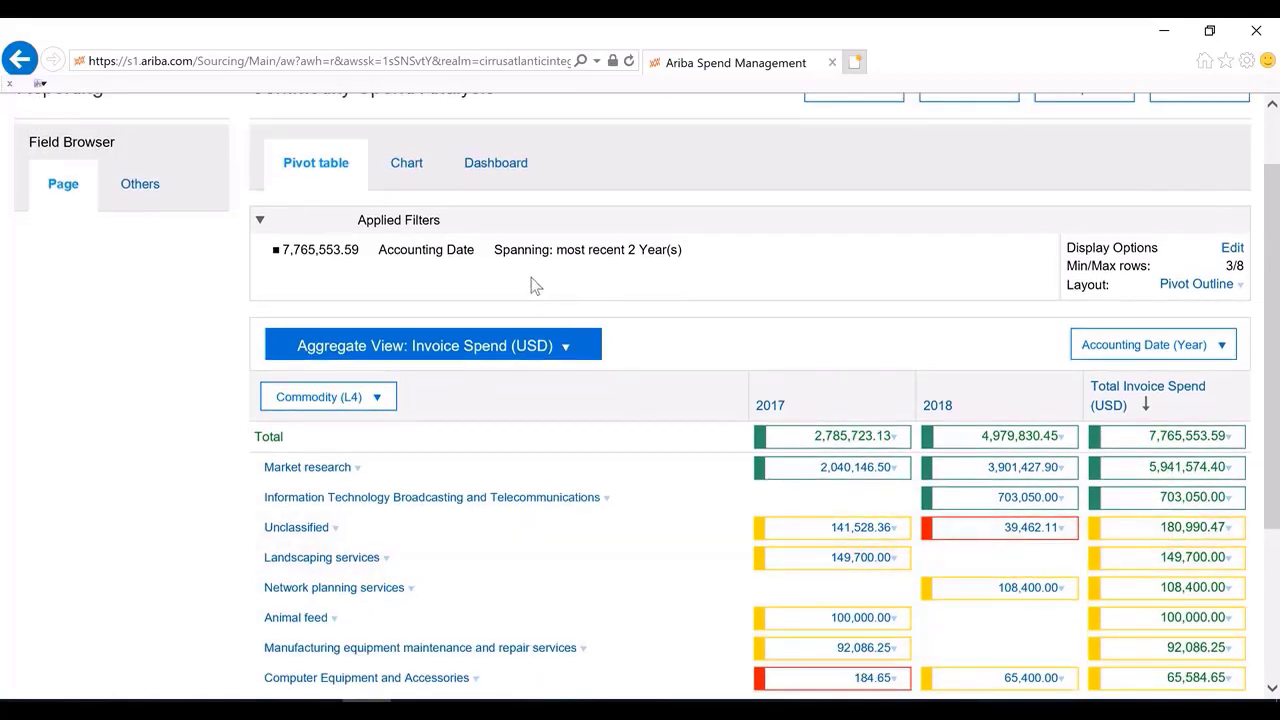
# Open the Invoice Spend (USD) data field definition, review its alerting conditions, and confirm the dialog
pyautogui.click(567, 346)
pyautogui.click(343, 367)
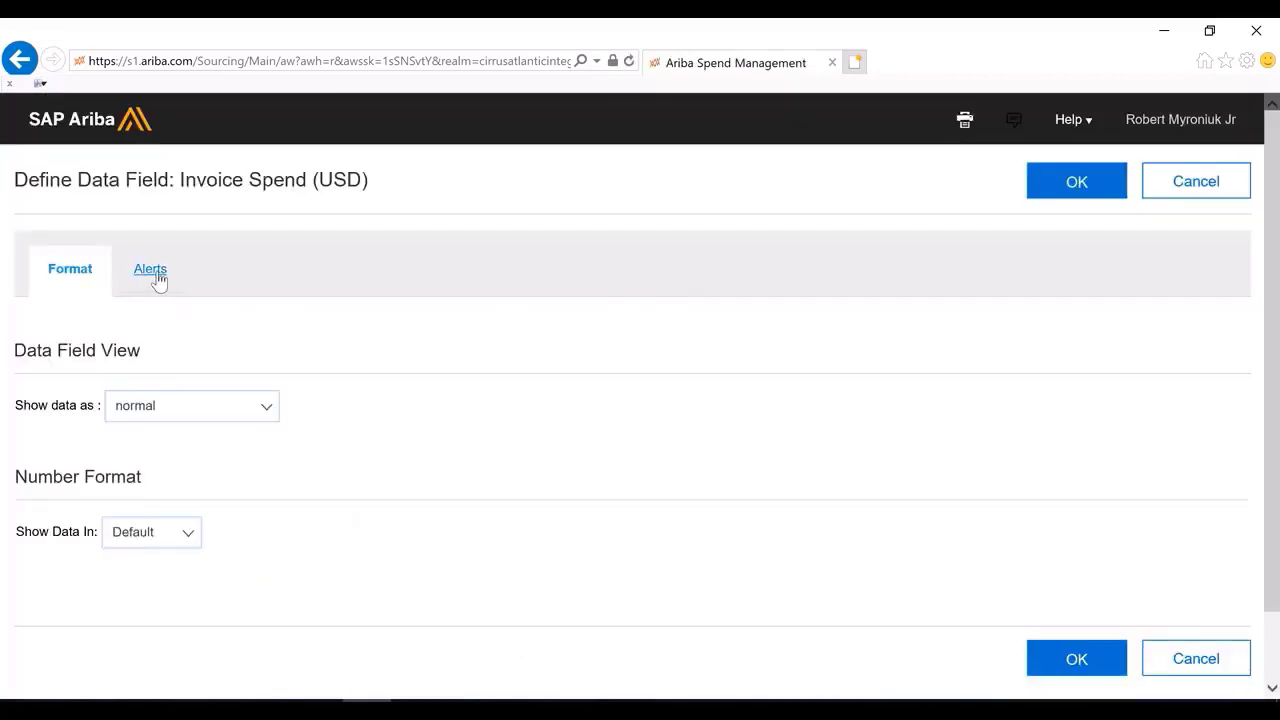
pyautogui.click(157, 282)
pyautogui.scroll(-1, 490, 420)
pyautogui.scroll(-3, 490, 420)
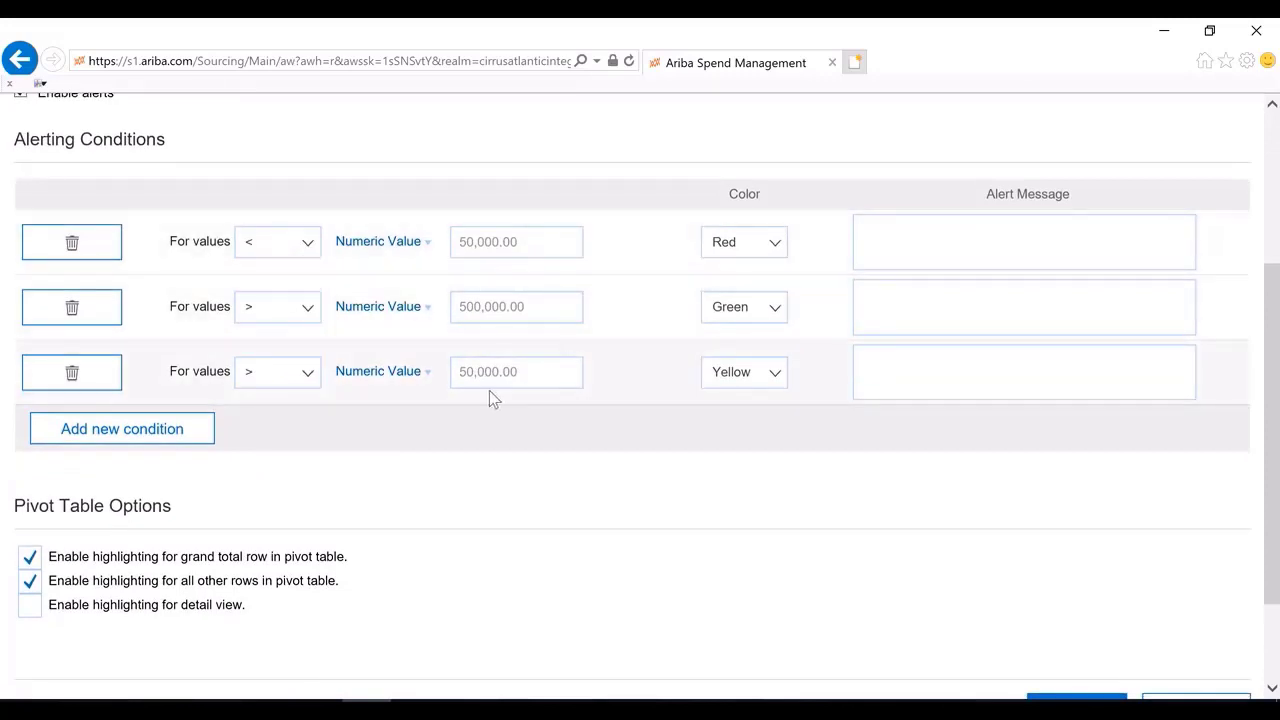
pyautogui.scroll(2, 489, 391)
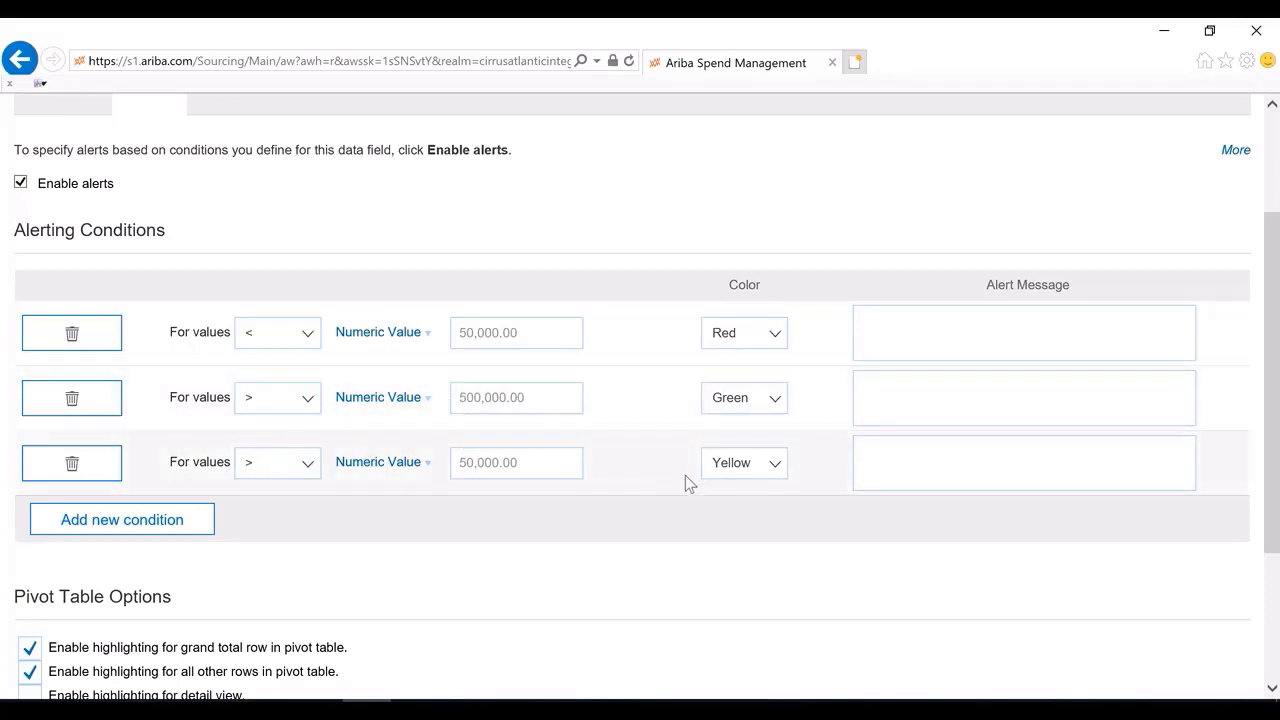
pyautogui.scroll(2, 714, 471)
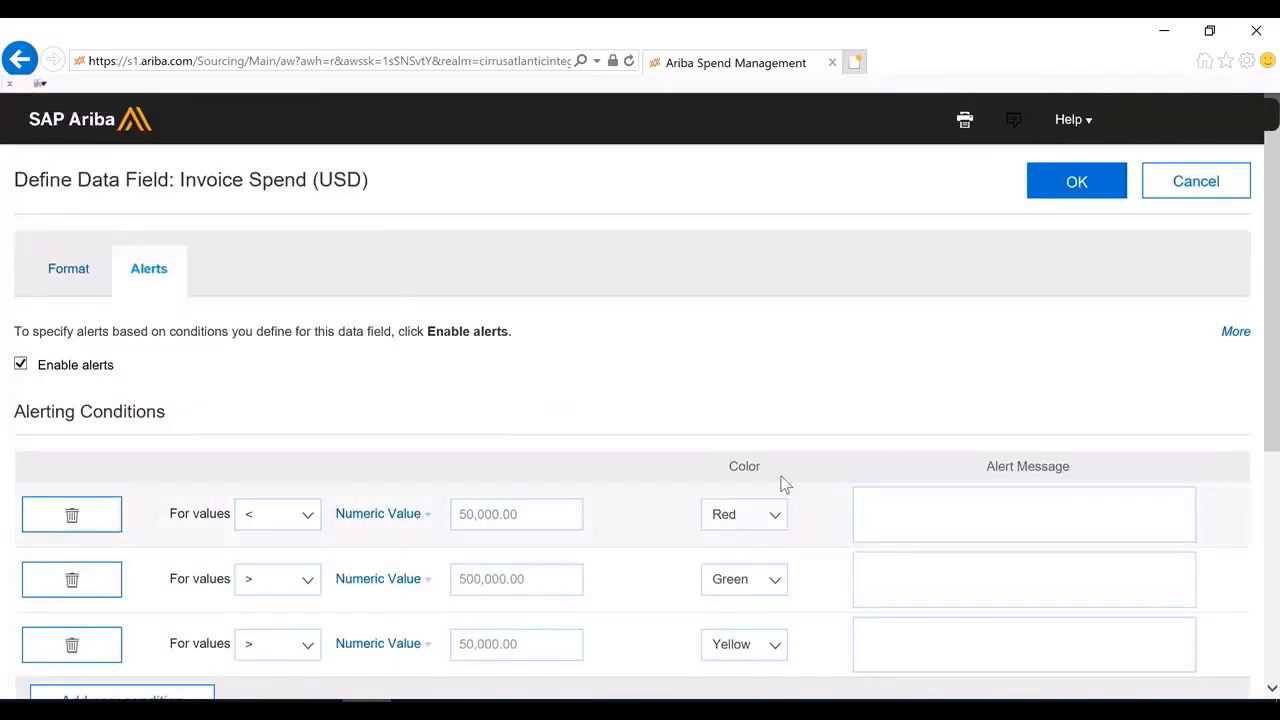
pyautogui.click(1065, 185)
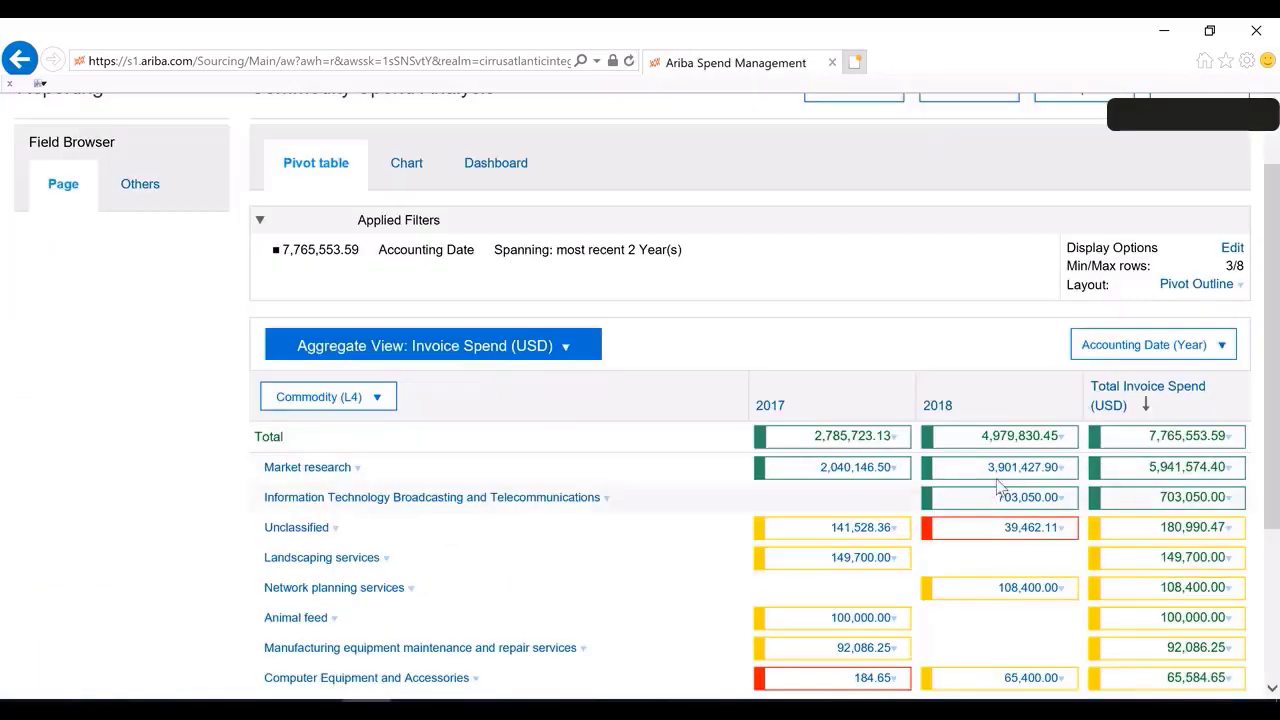
# Open the report definition for editing and switch to its Source Data step
pyautogui.scroll(-2, 1005, 475)
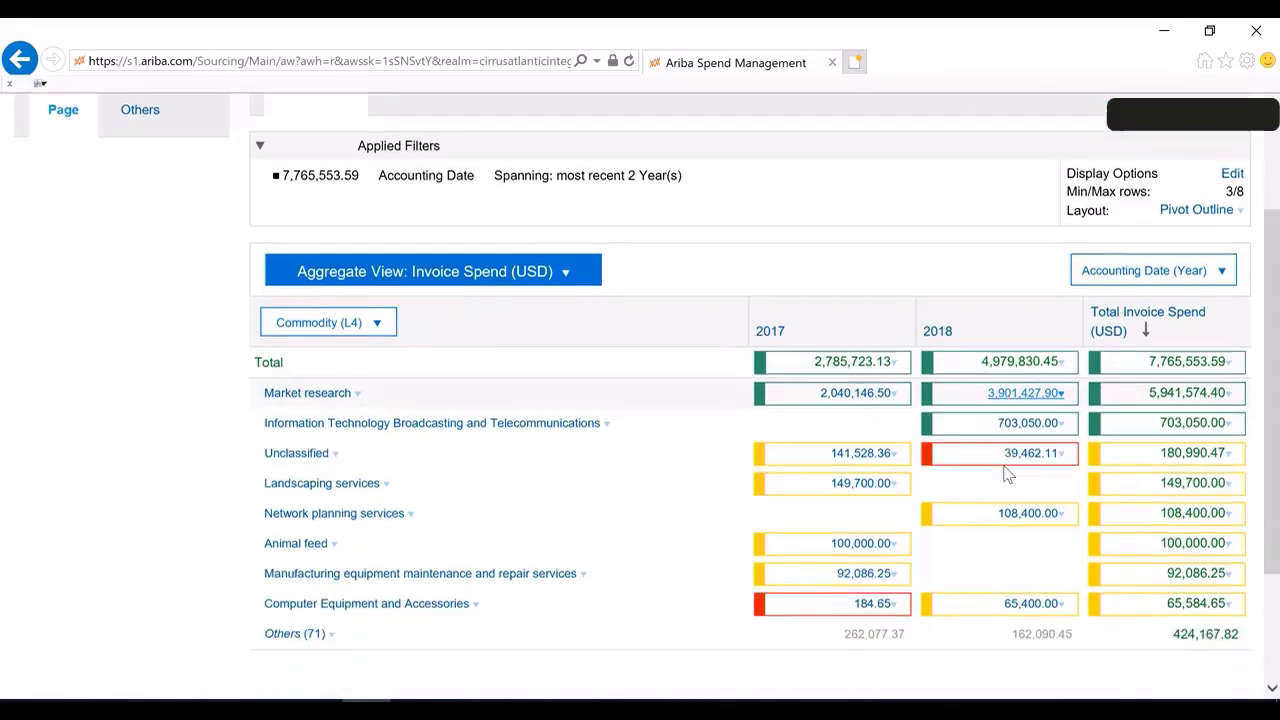
pyautogui.scroll(3, 1008, 475)
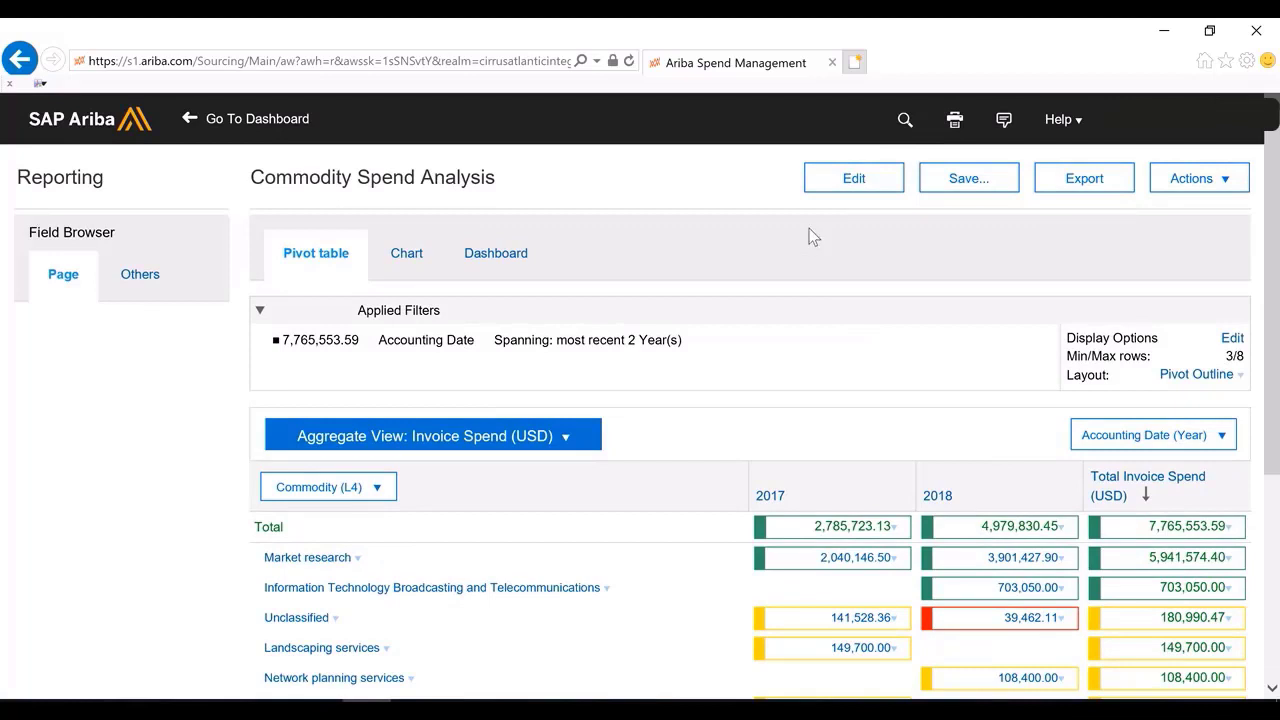
pyautogui.click(843, 186)
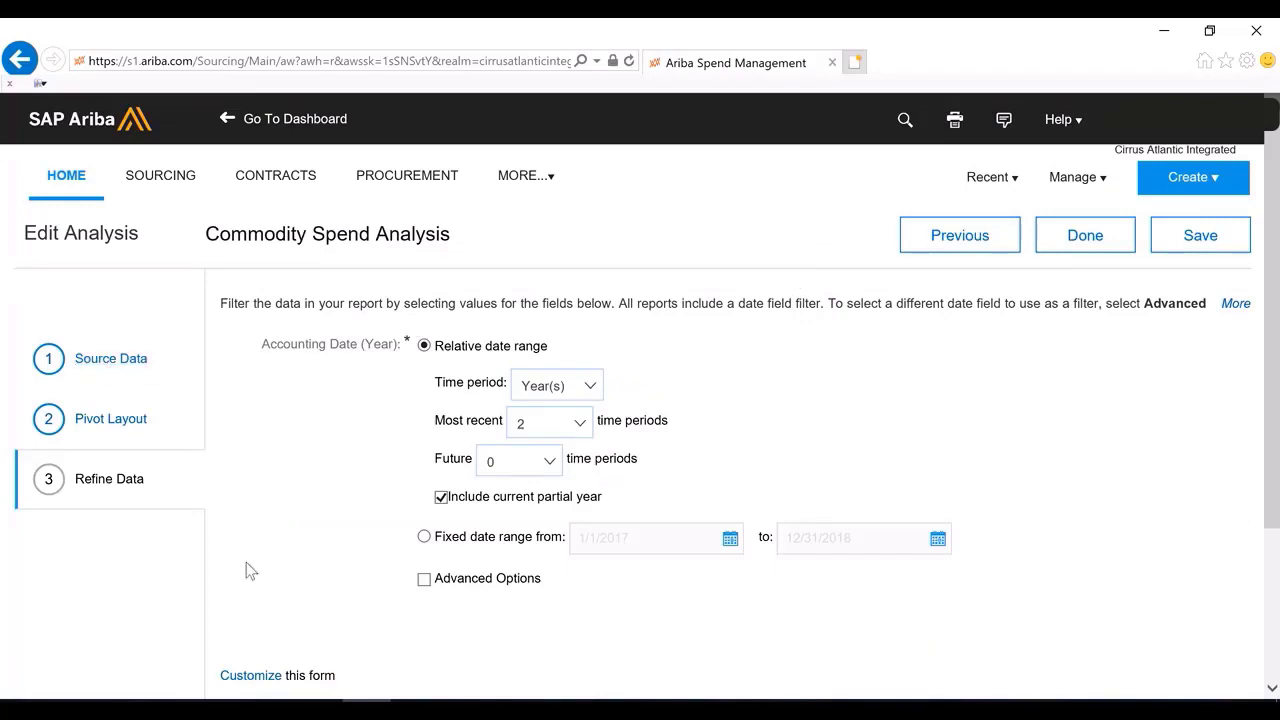
pyautogui.click(106, 362)
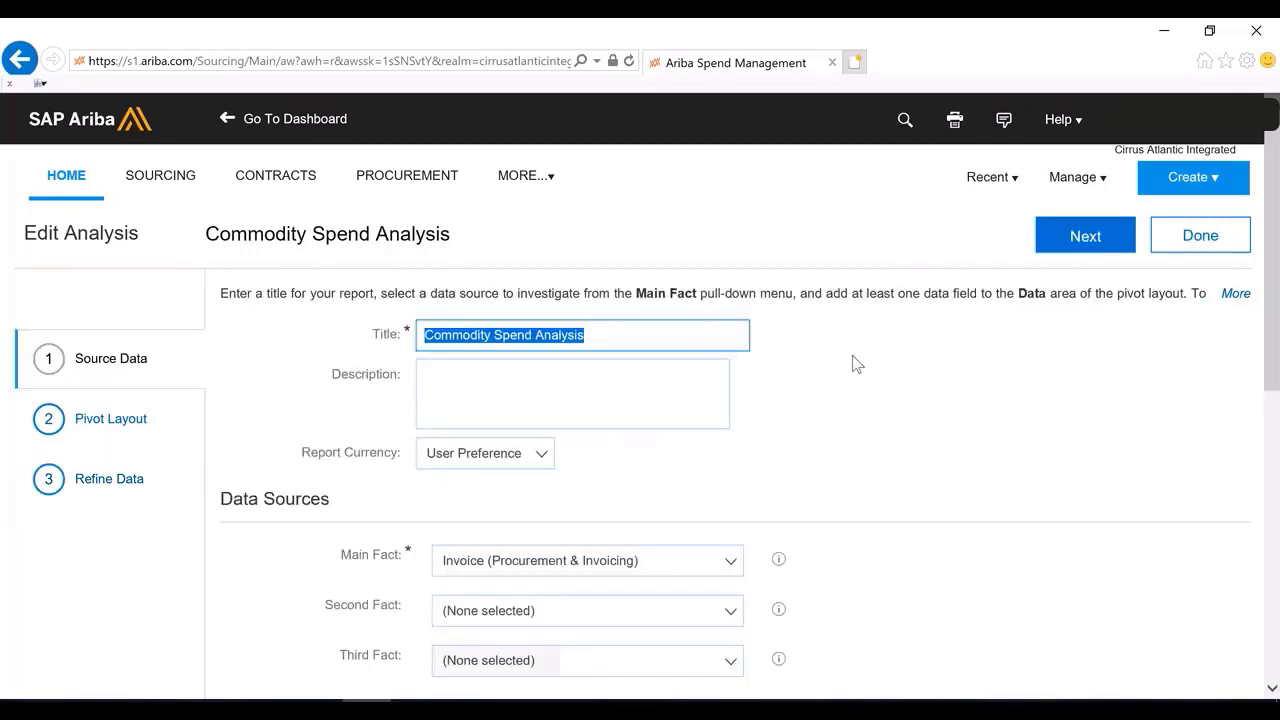
# Review the report's title, data sources, available measures and pivot field areas on the Source Data step
pyautogui.scroll(-1, 852, 363)
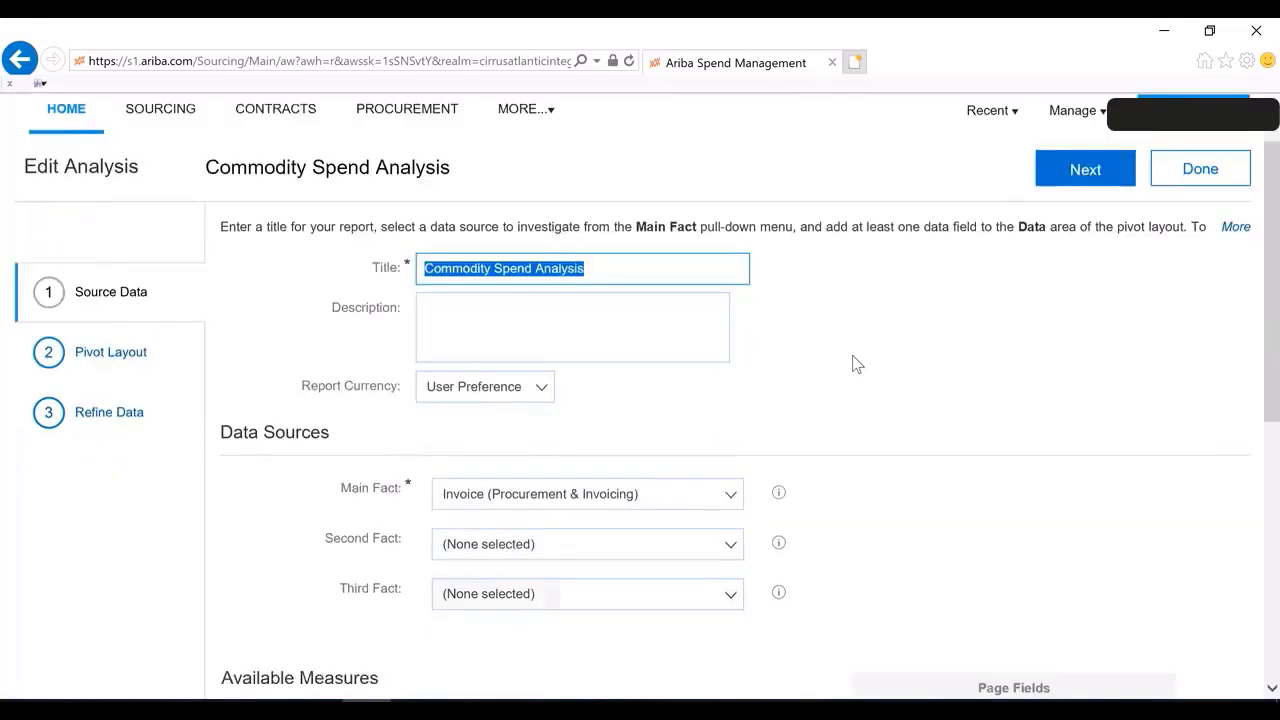
pyautogui.click(443, 287)
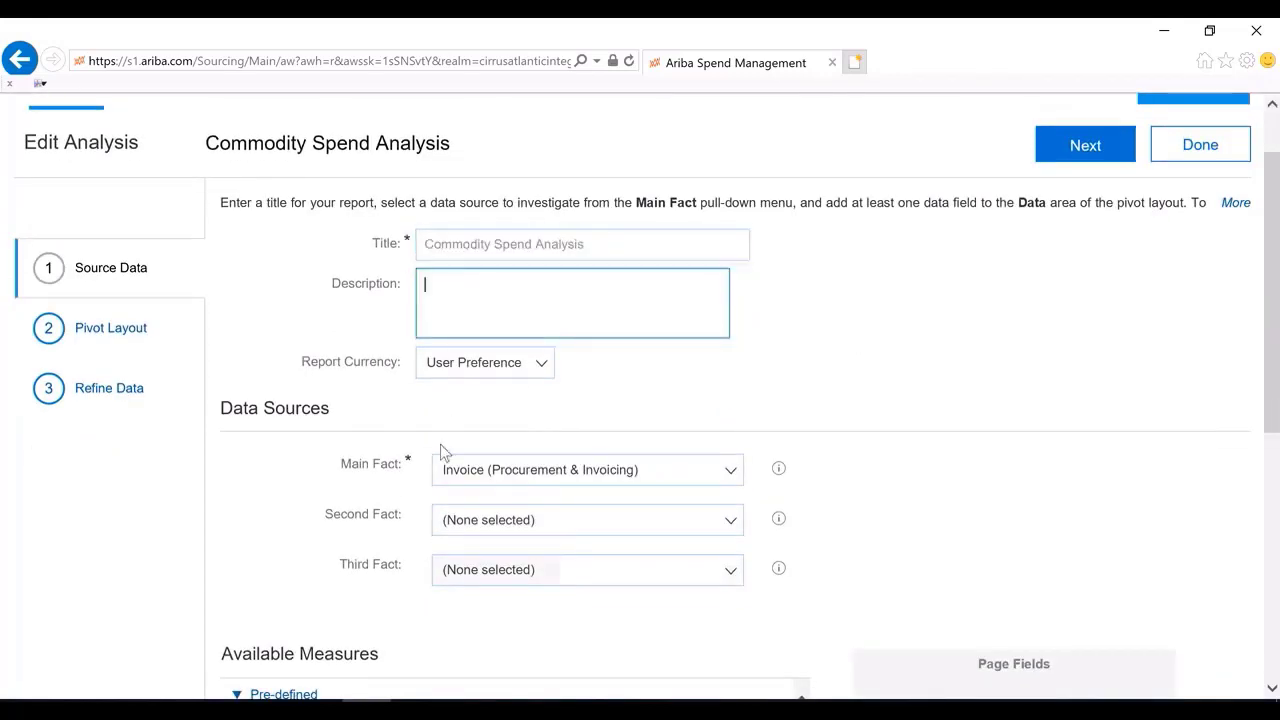
pyautogui.scroll(-2, 445, 455)
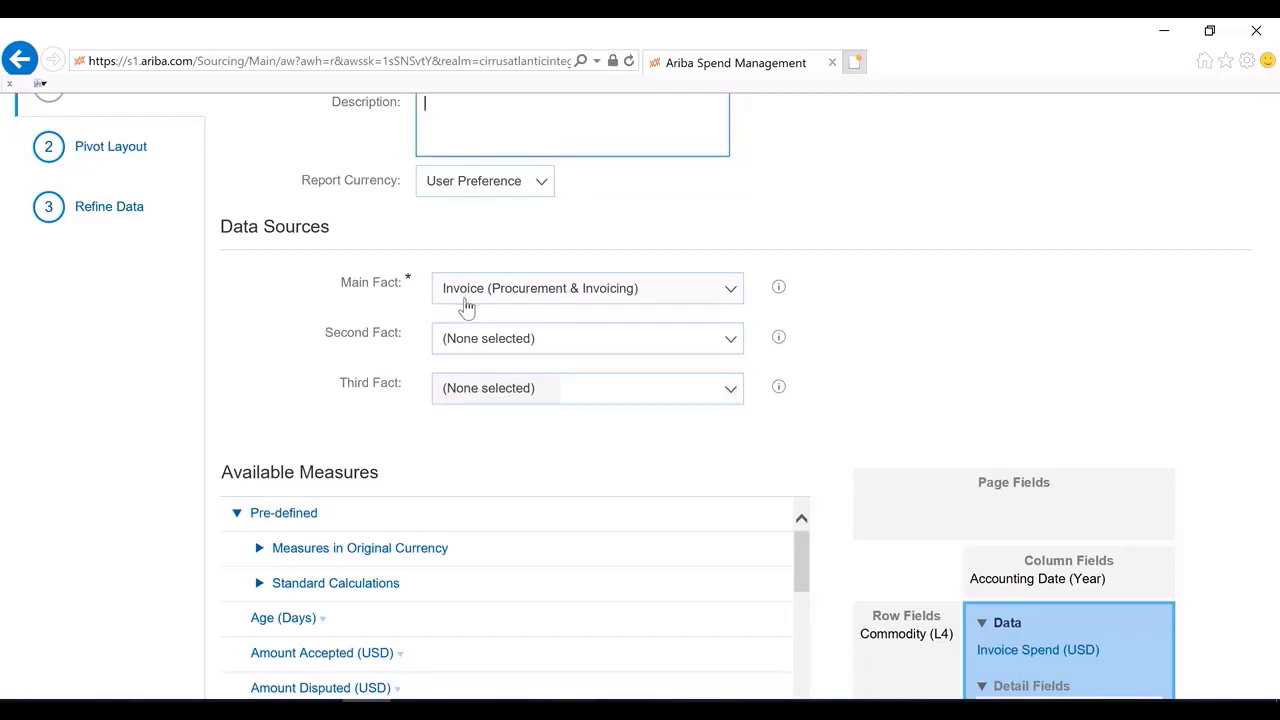
pyautogui.scroll(-3, 465, 308)
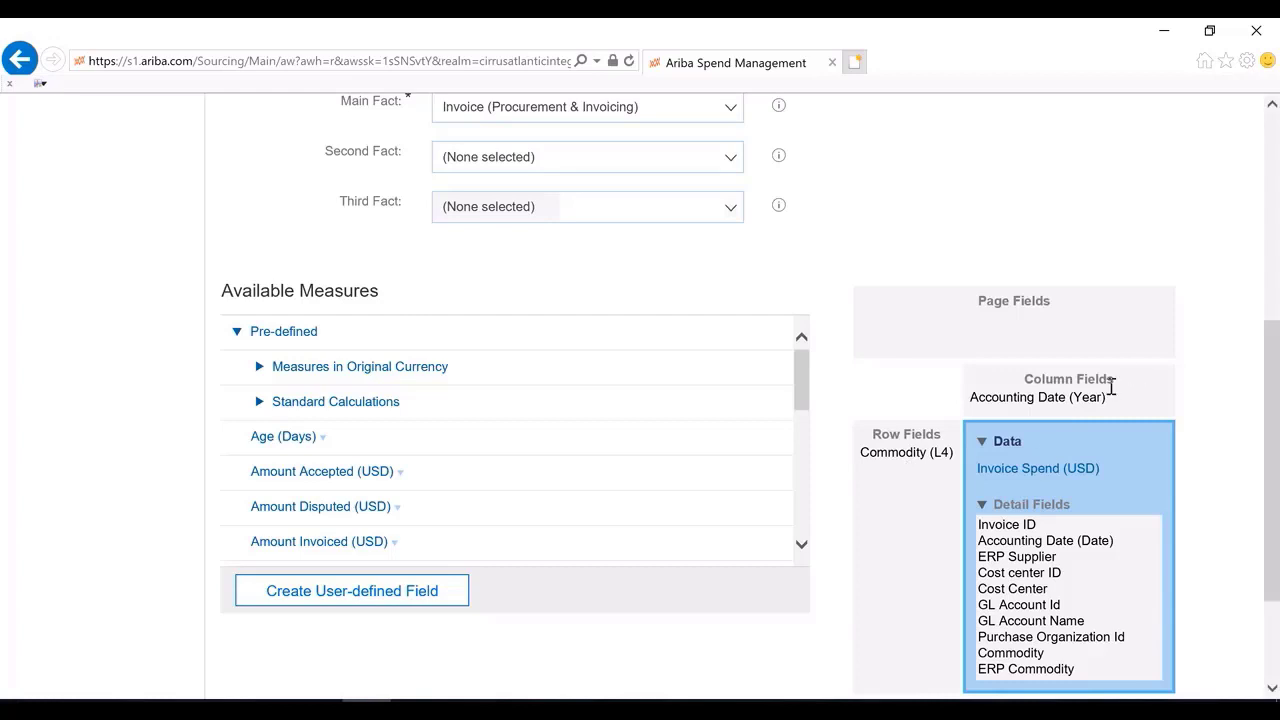
pyautogui.moveTo(1110, 388)
pyautogui.moveTo(1027, 324)
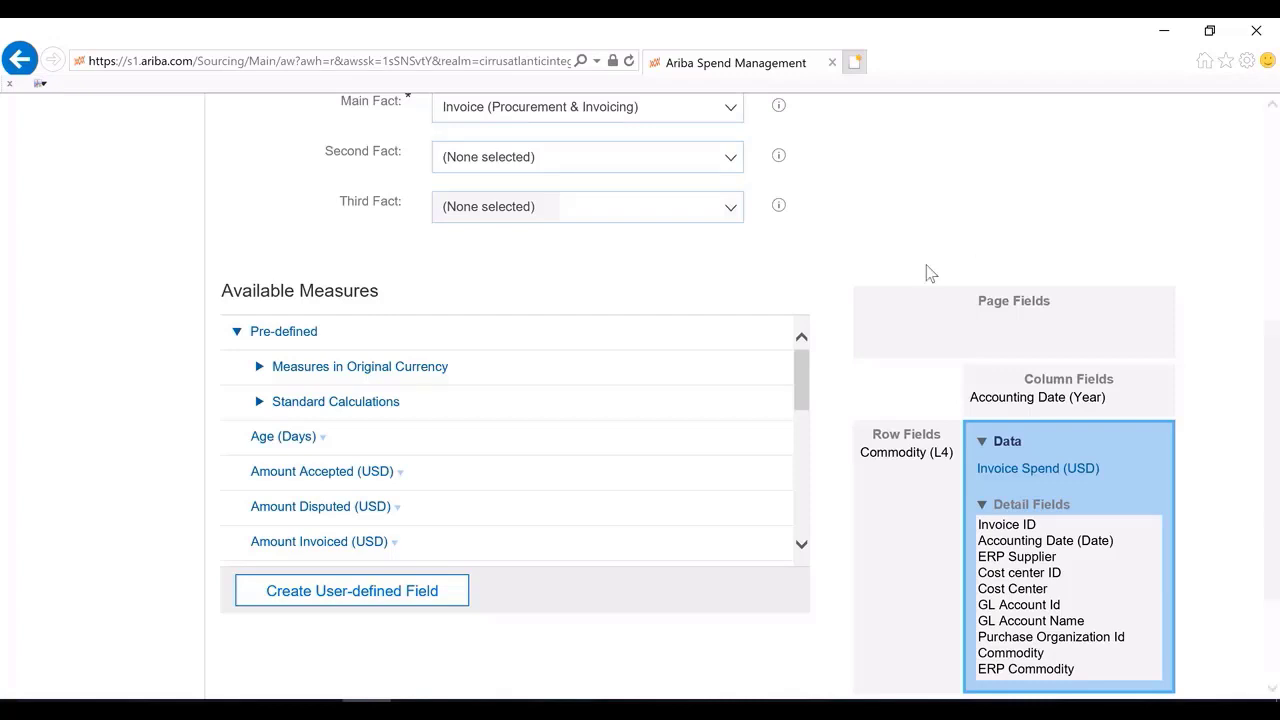
pyautogui.moveTo(943, 315)
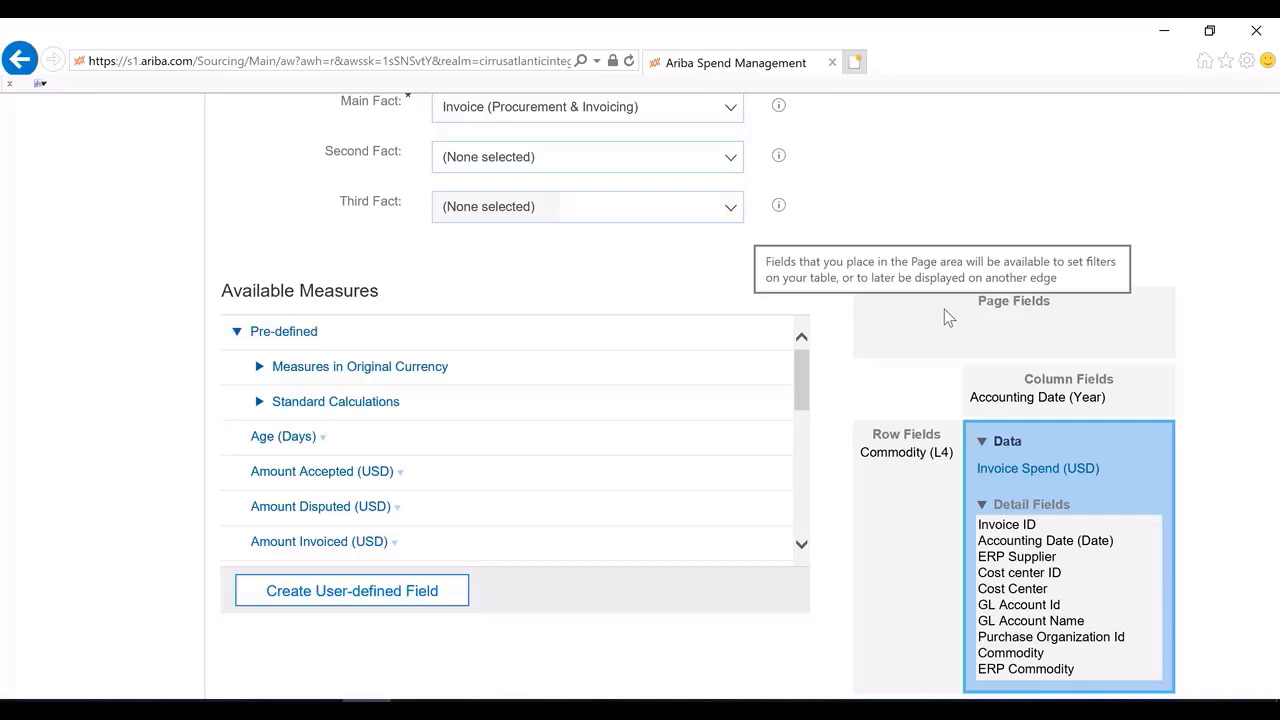
pyautogui.scroll(1, 860, 380)
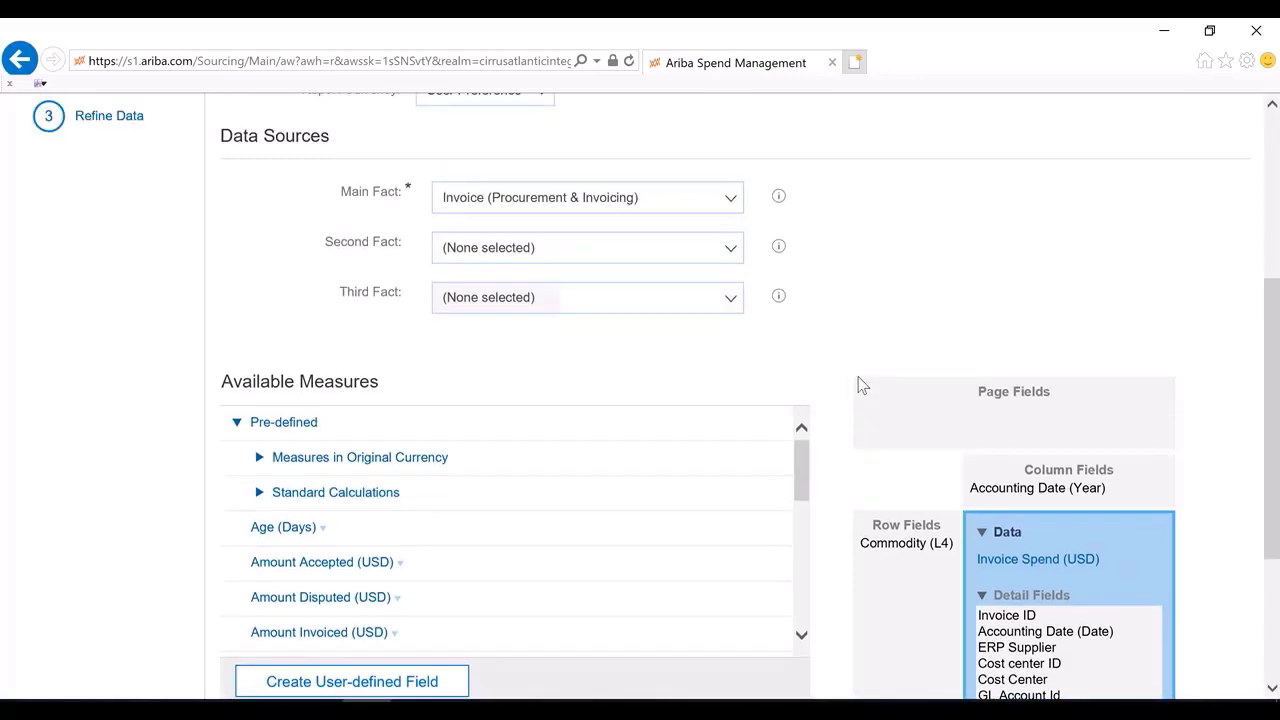
pyautogui.scroll(1, 860, 383)
pyautogui.scroll(-3, 920, 434)
pyautogui.scroll(5, 920, 437)
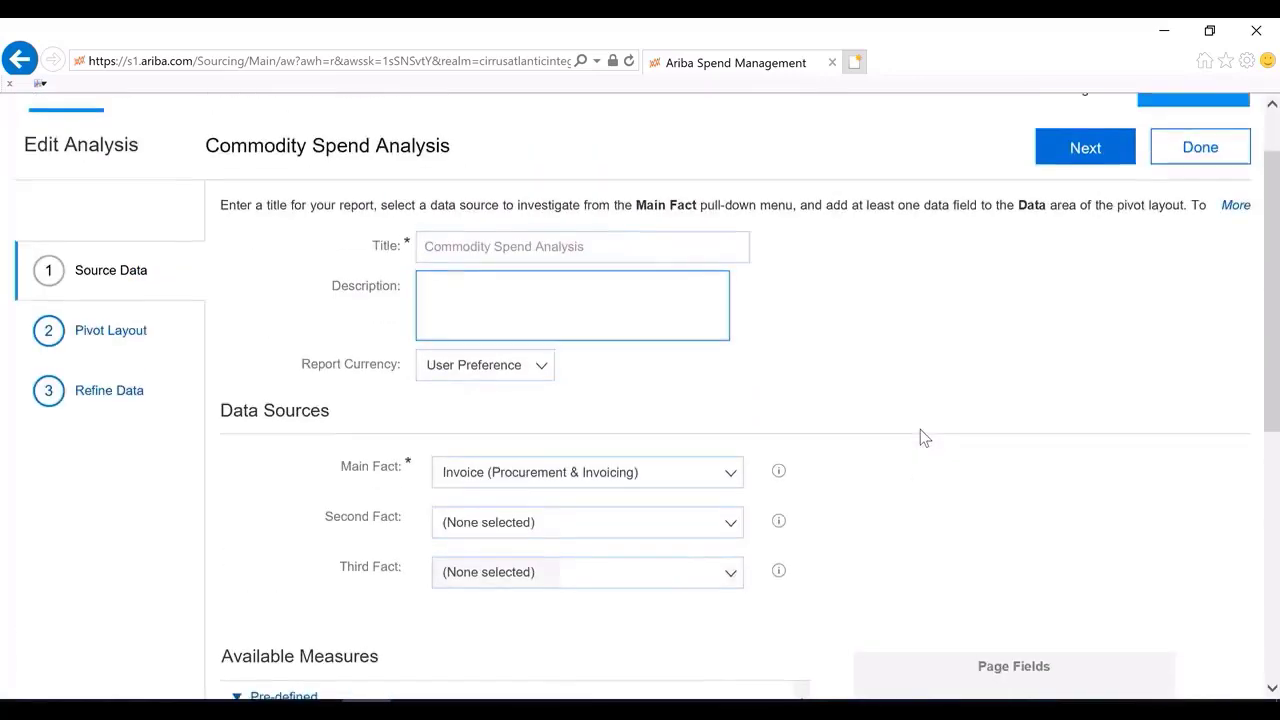
pyautogui.scroll(-4, 920, 437)
pyautogui.scroll(5, 980, 520)
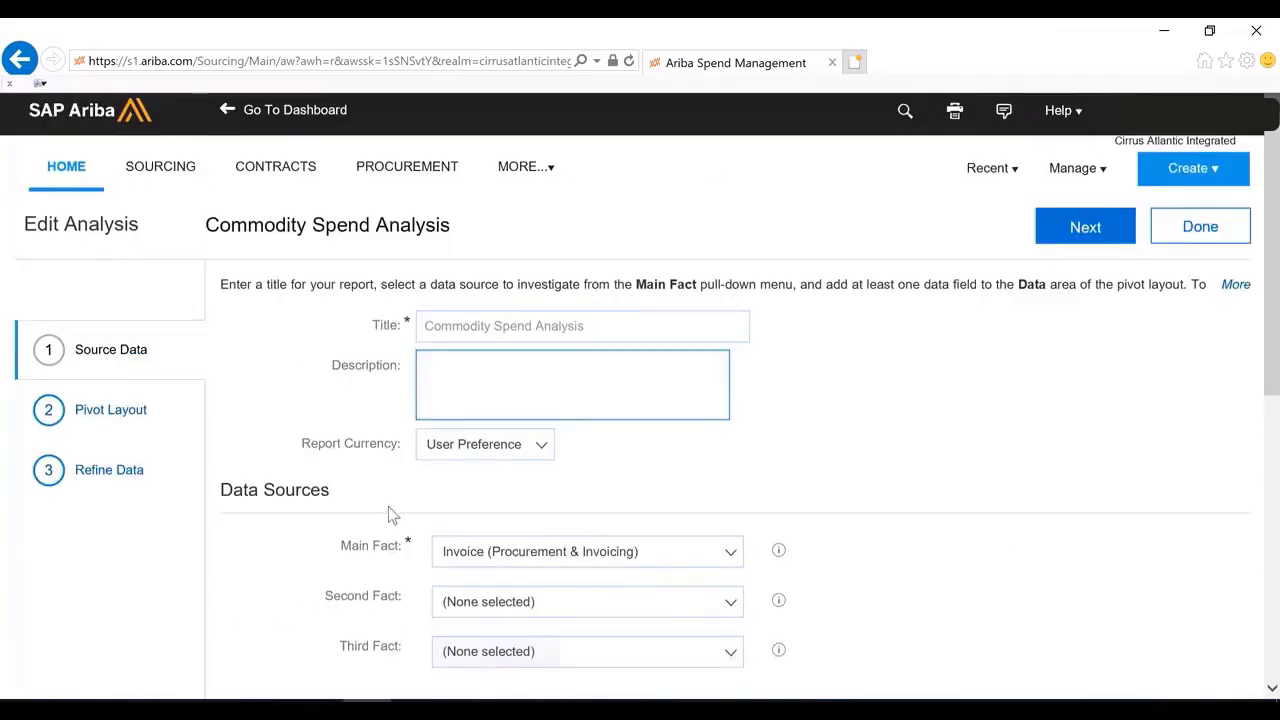
# Open the Pivot Layout step and move Commodity below ERP Commodity in the detail fields
pyautogui.click(120, 421)
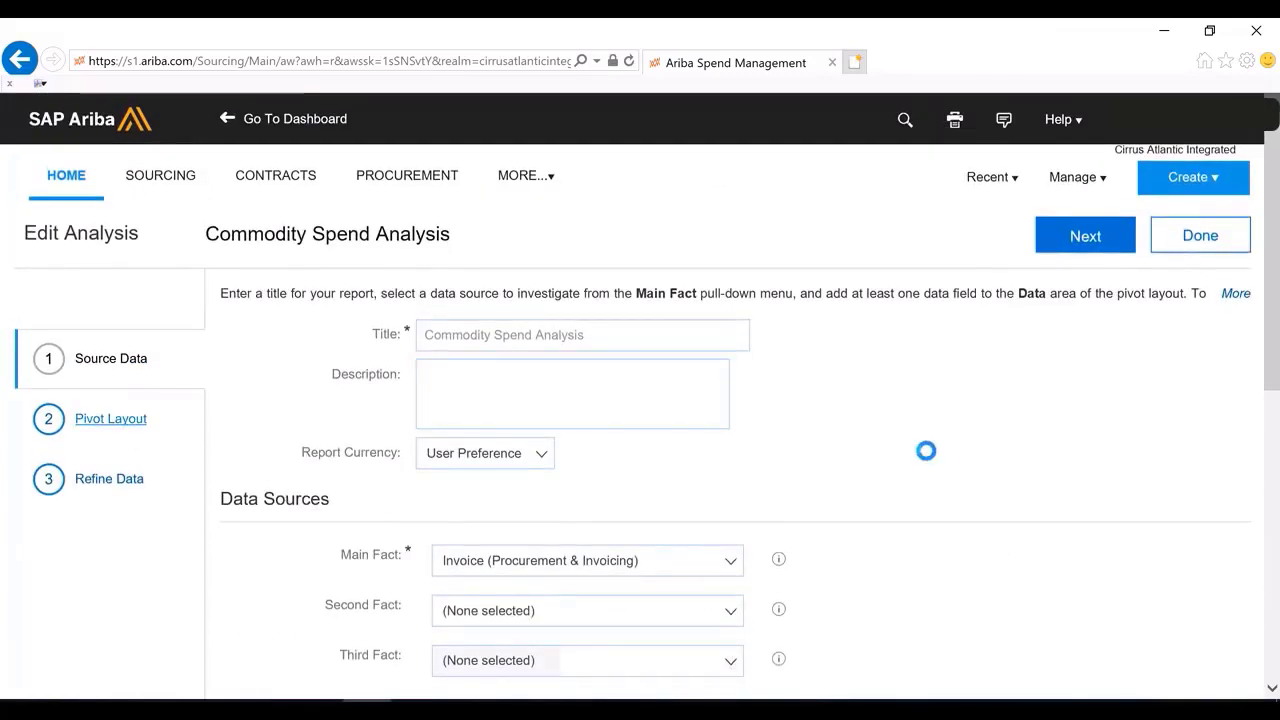
pyautogui.scroll(-2, 858, 501)
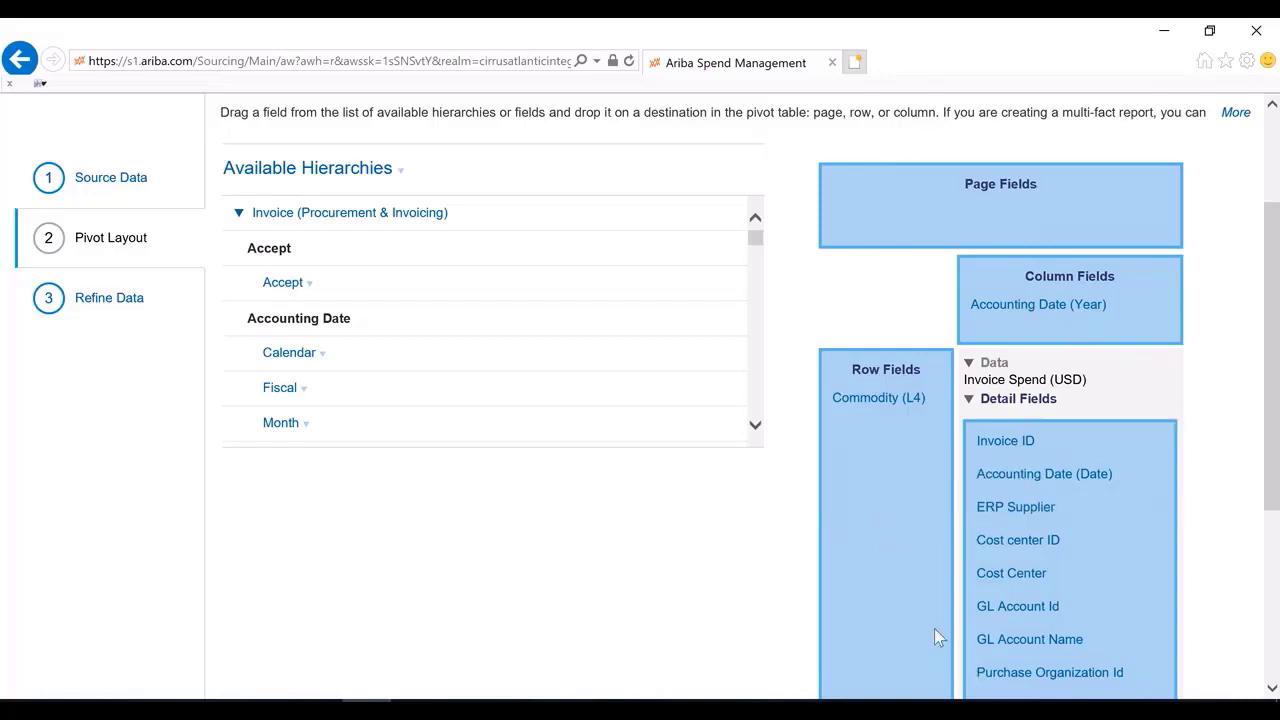
pyautogui.scroll(-2, 934, 628)
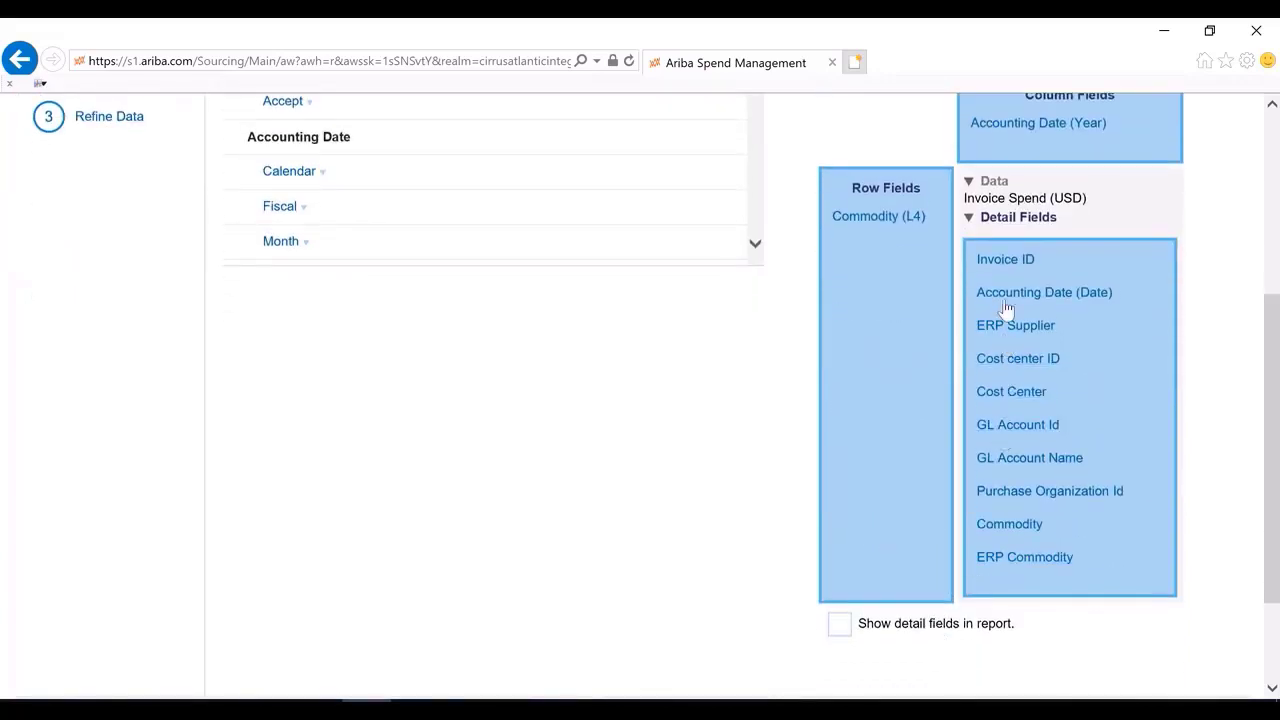
pyautogui.moveTo(1027, 570); pyautogui.dragTo(1029, 606)
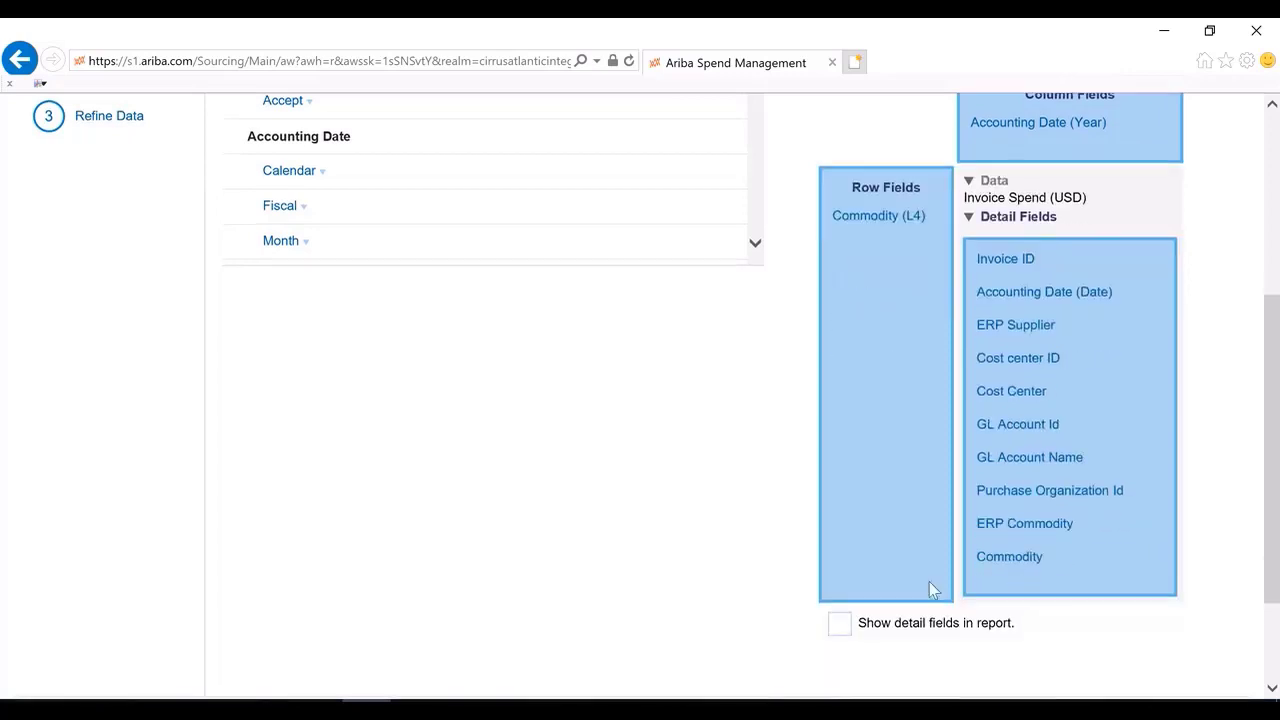
# Add Company Code as a detail field and go to the Refine Data step
pyautogui.scroll(3, 813, 568)
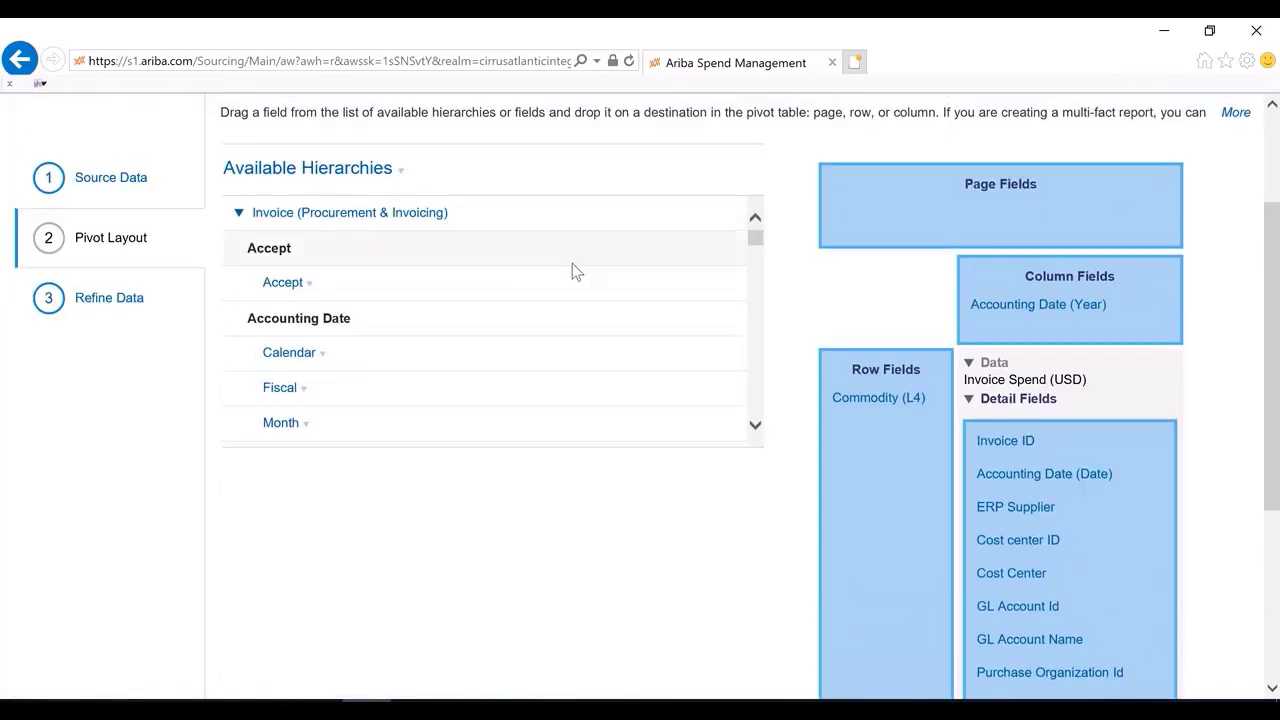
pyautogui.scroll(-8, 574, 271)
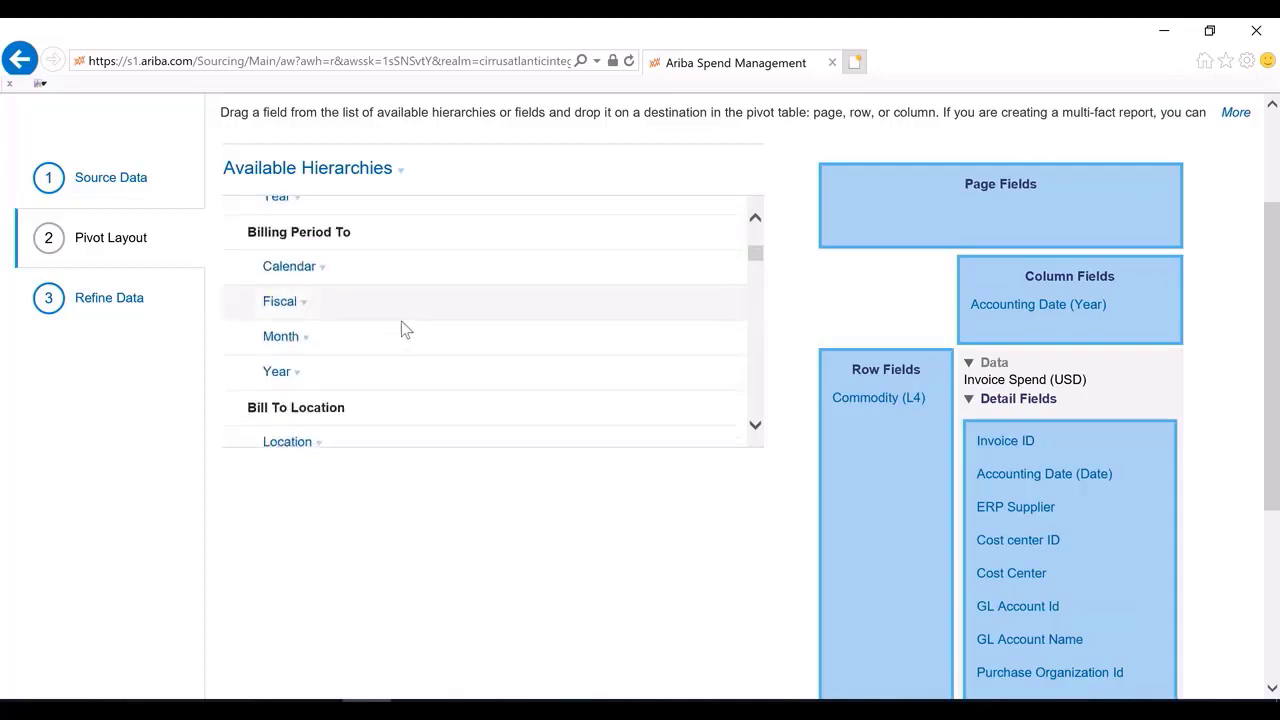
pyautogui.scroll(-6, 405, 330)
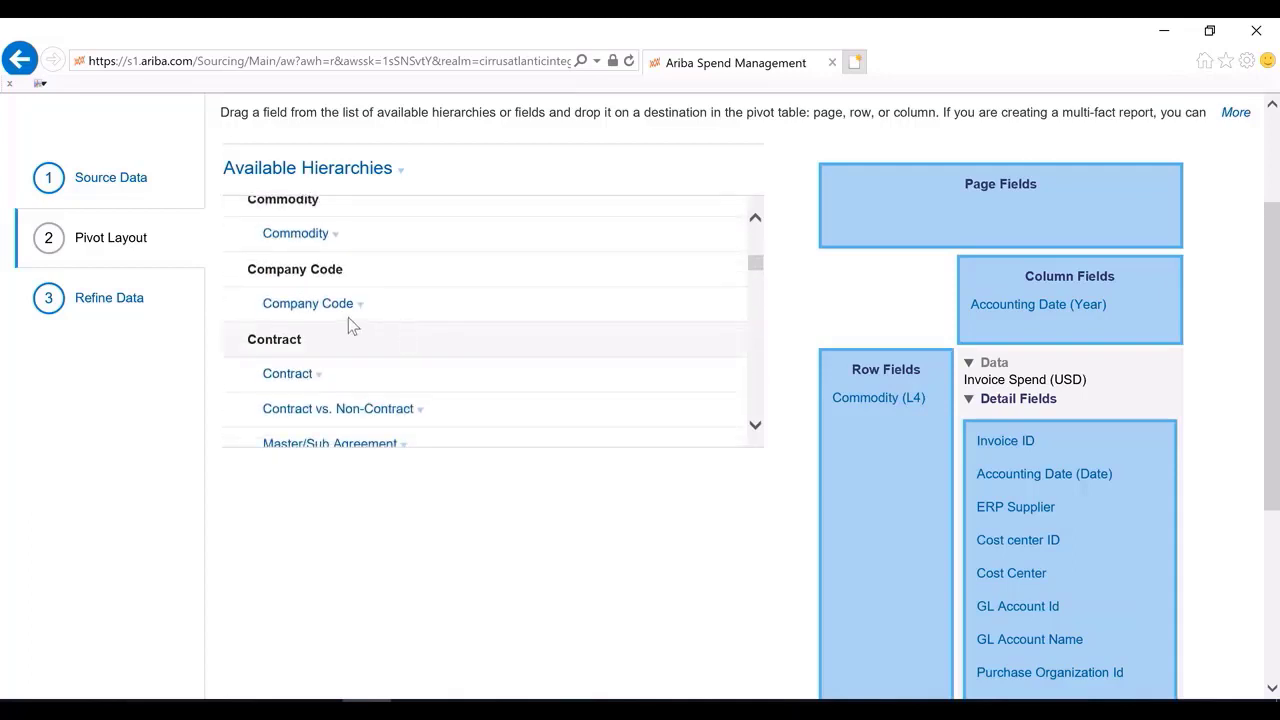
pyautogui.click(338, 306)
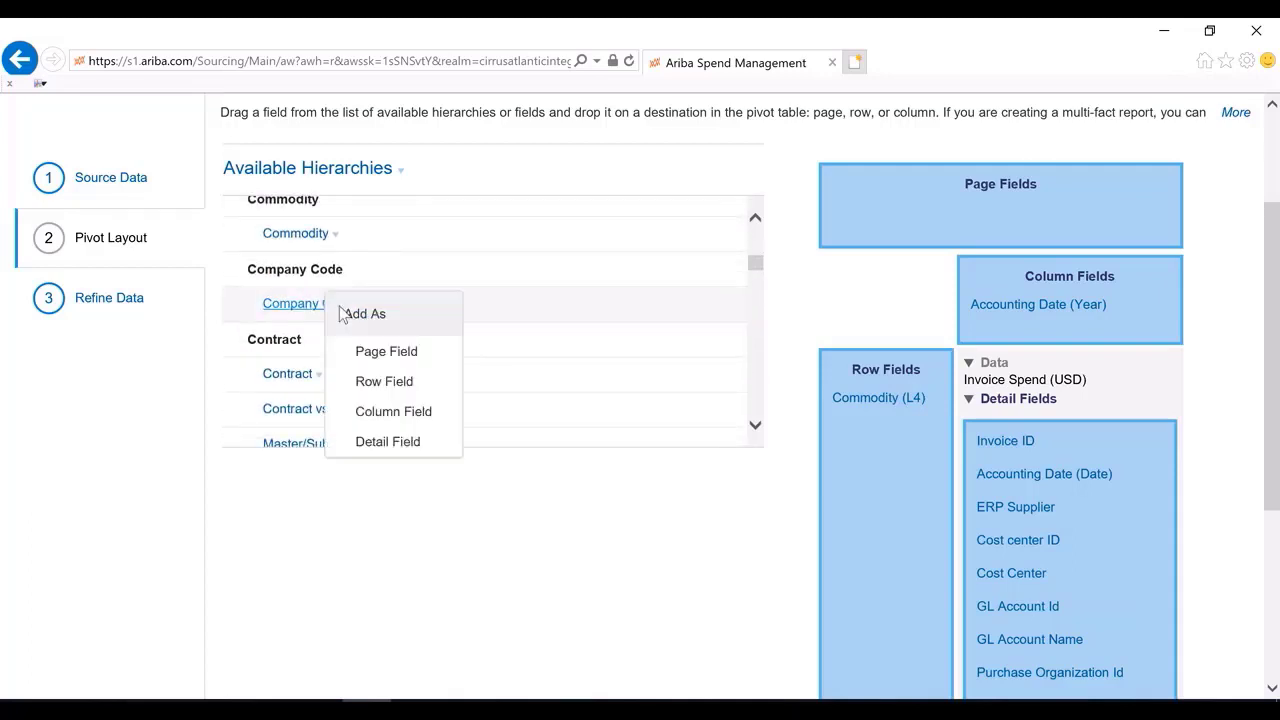
pyautogui.click(390, 443)
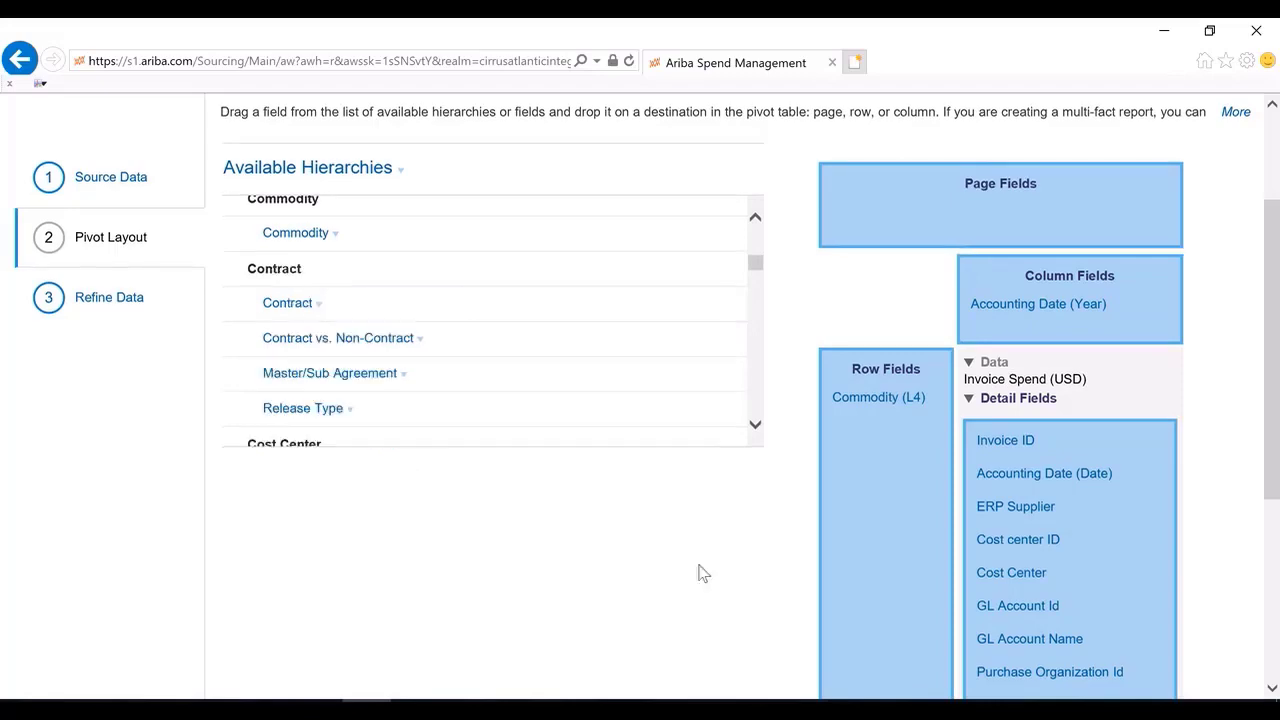
pyautogui.scroll(-5, 1054, 390)
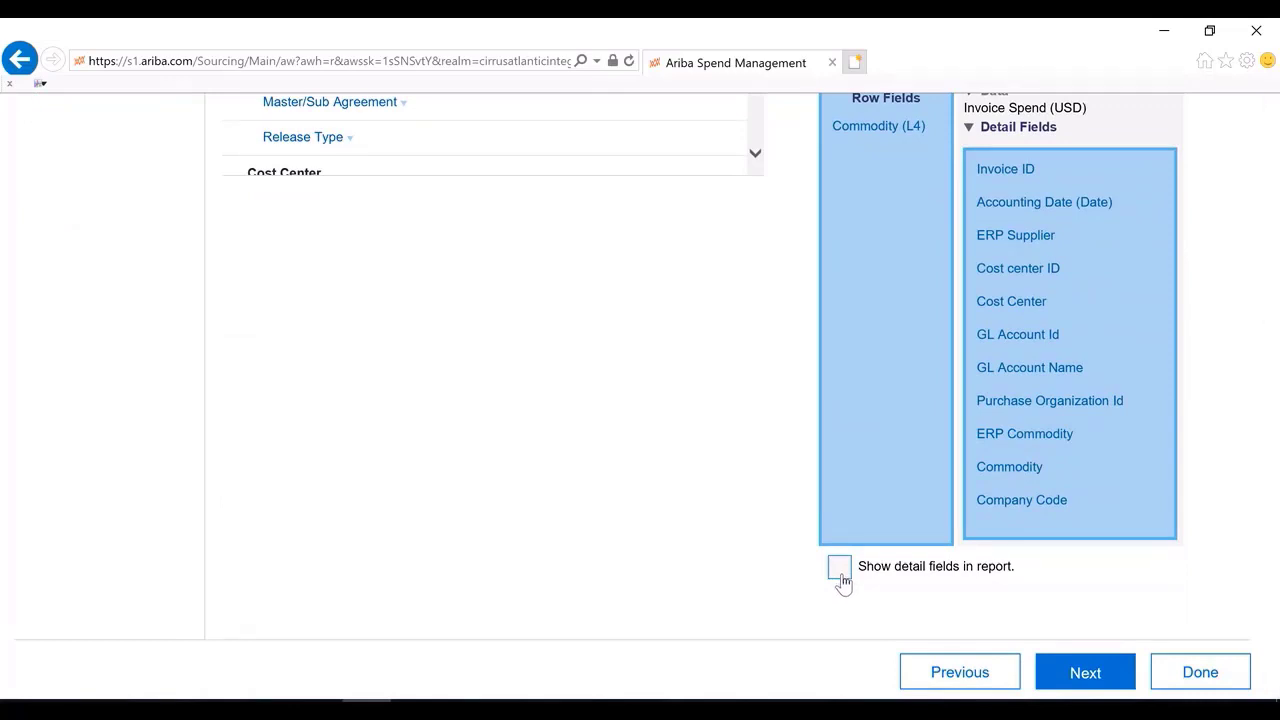
pyautogui.scroll(5, 843, 585)
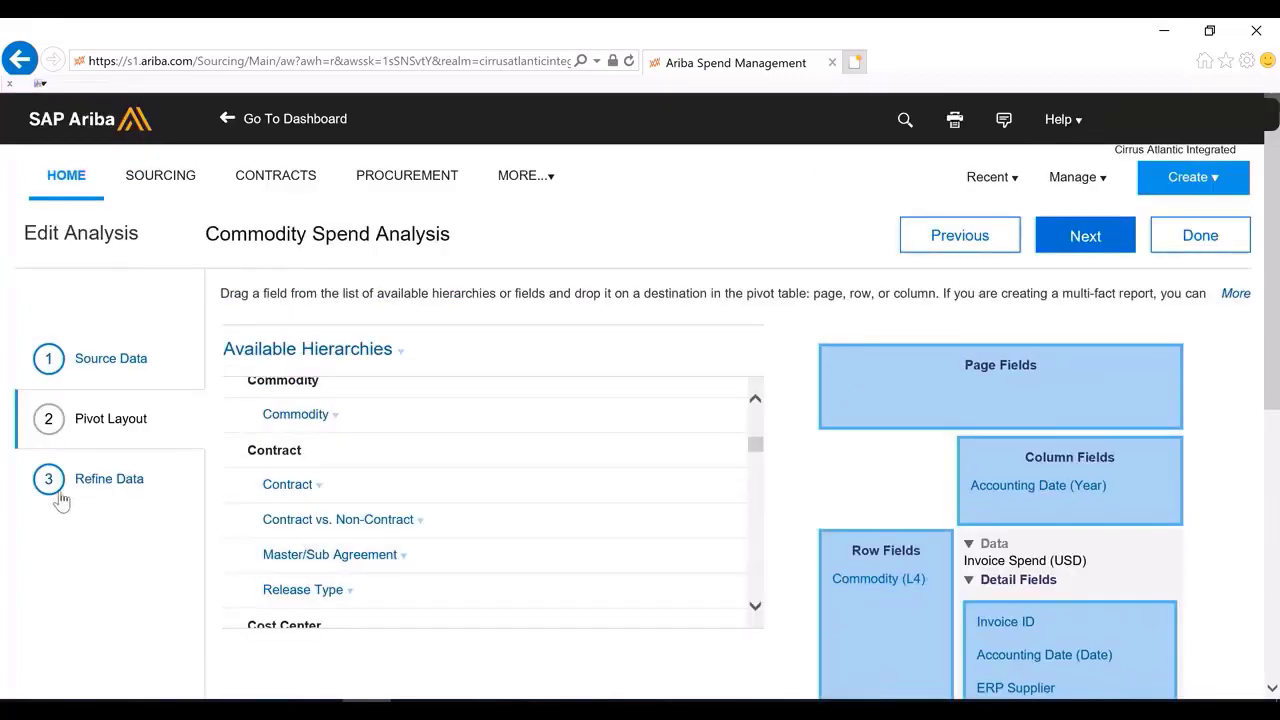
pyautogui.click(98, 482)
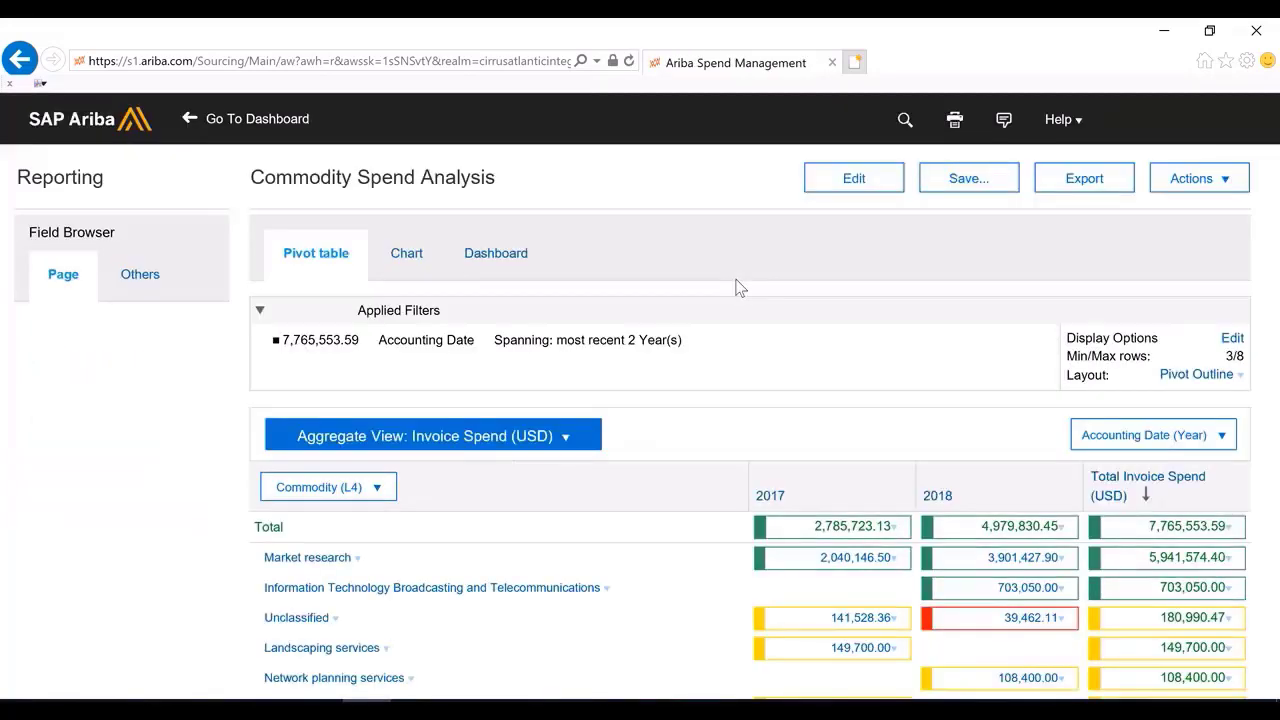
pyautogui.scroll(-2, 734, 290)
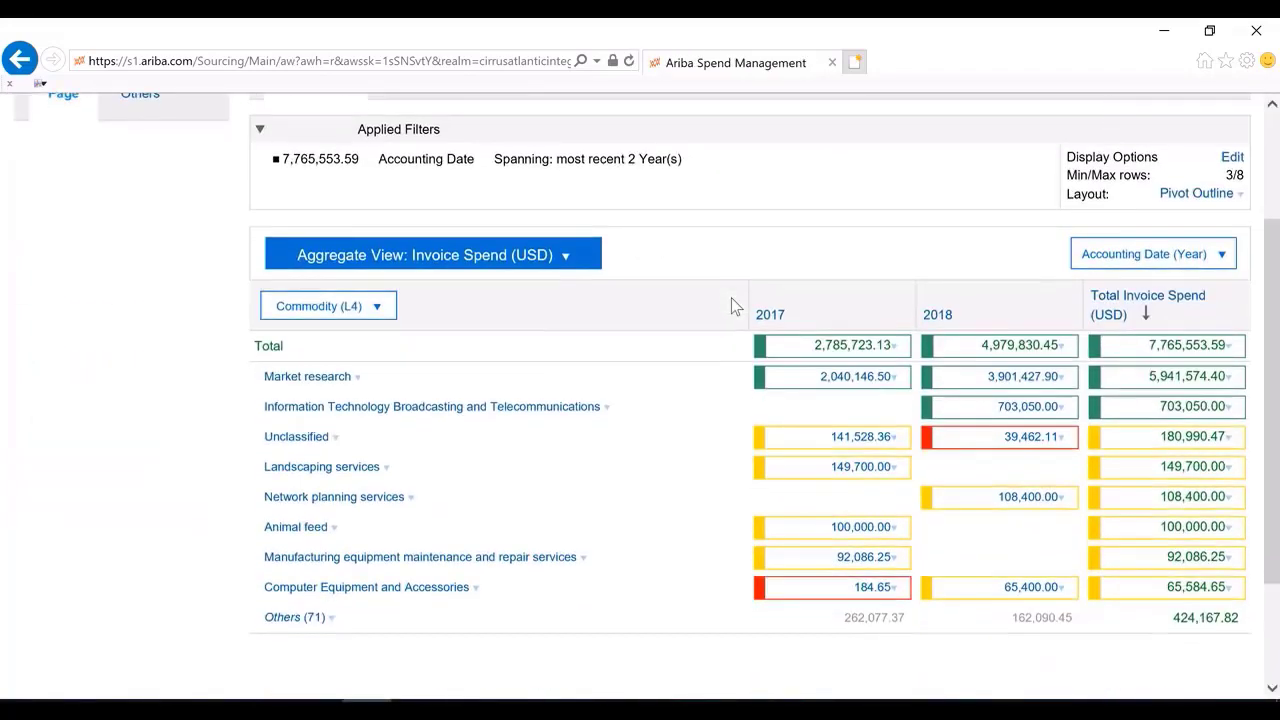
pyautogui.scroll(-1, 731, 298)
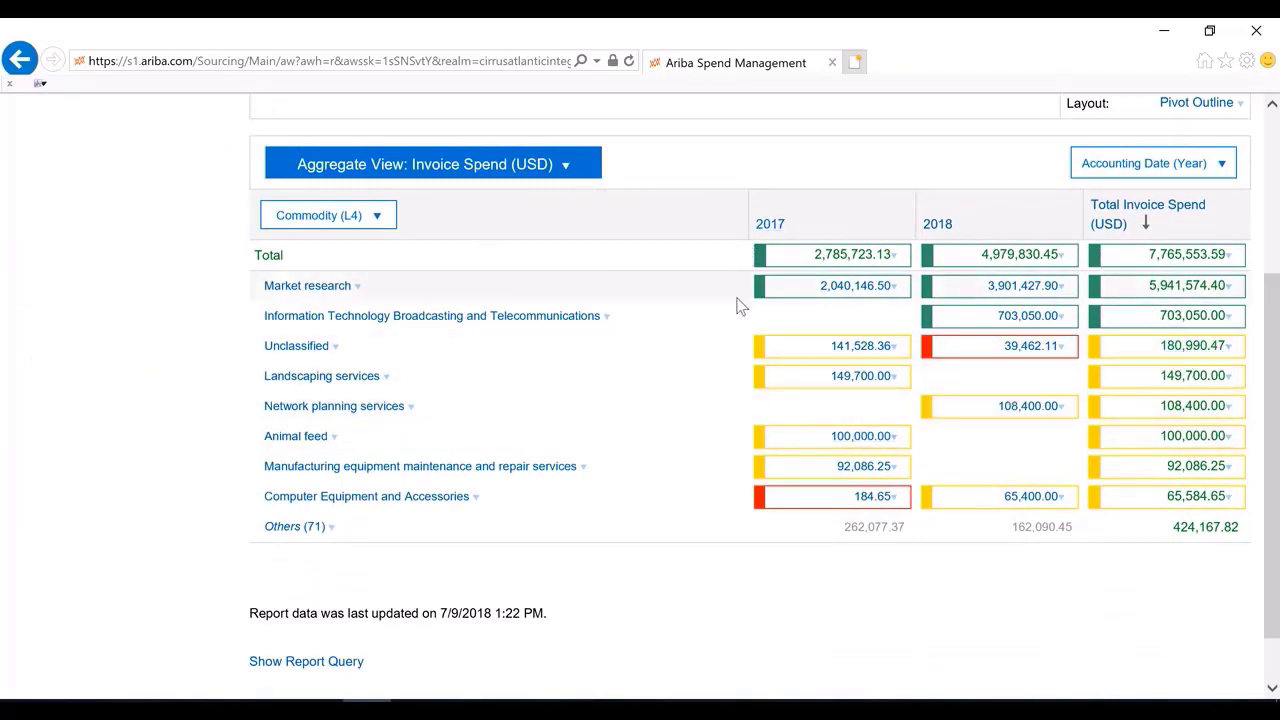
pyautogui.scroll(3, 737, 305)
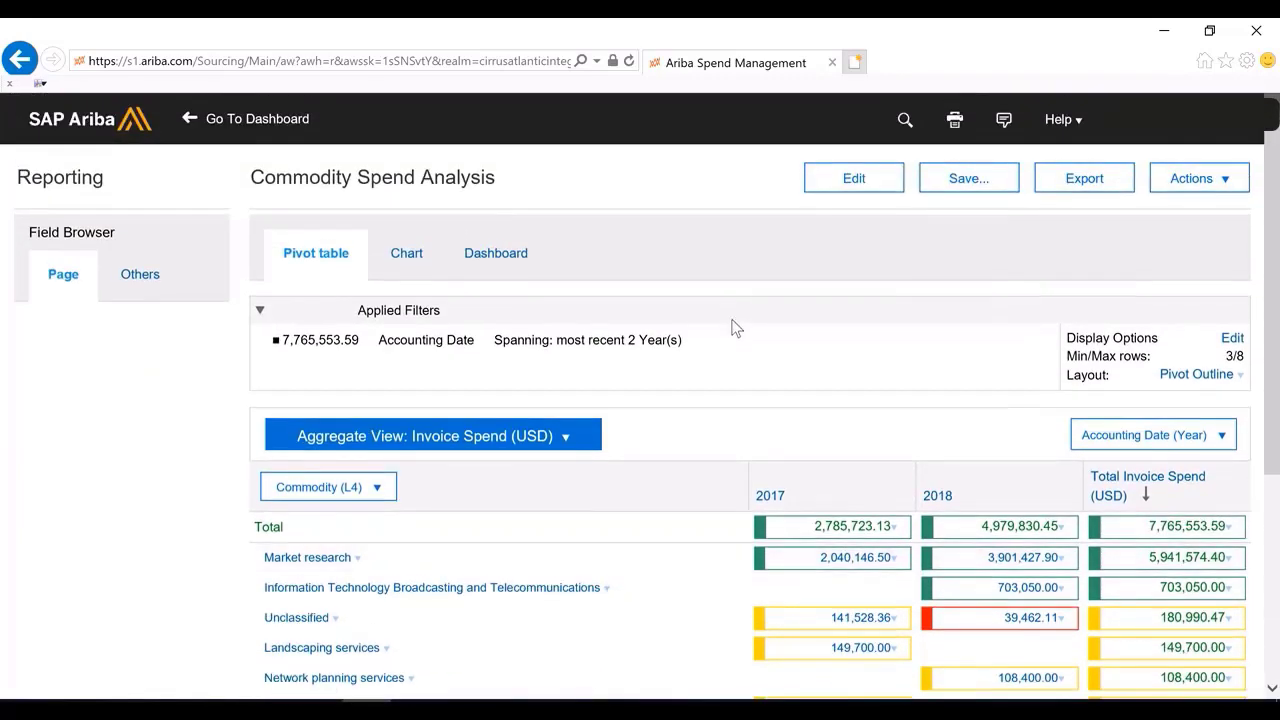